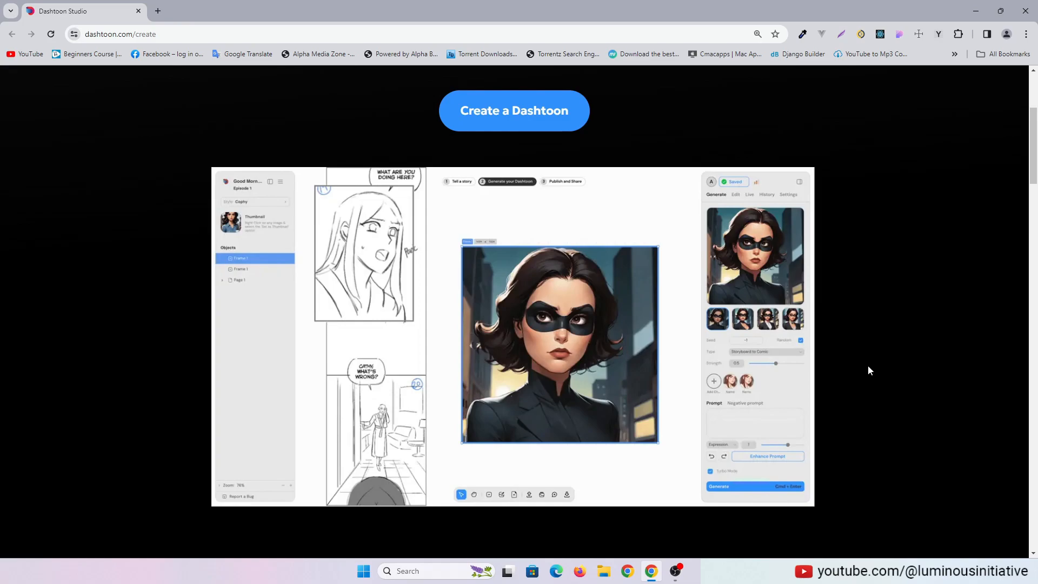
Sign in to Dashtoon with a Google account
{"action": "scroll", "coordinate": [868, 366], "scroll_direction": "up", "scroll_amount": 4}
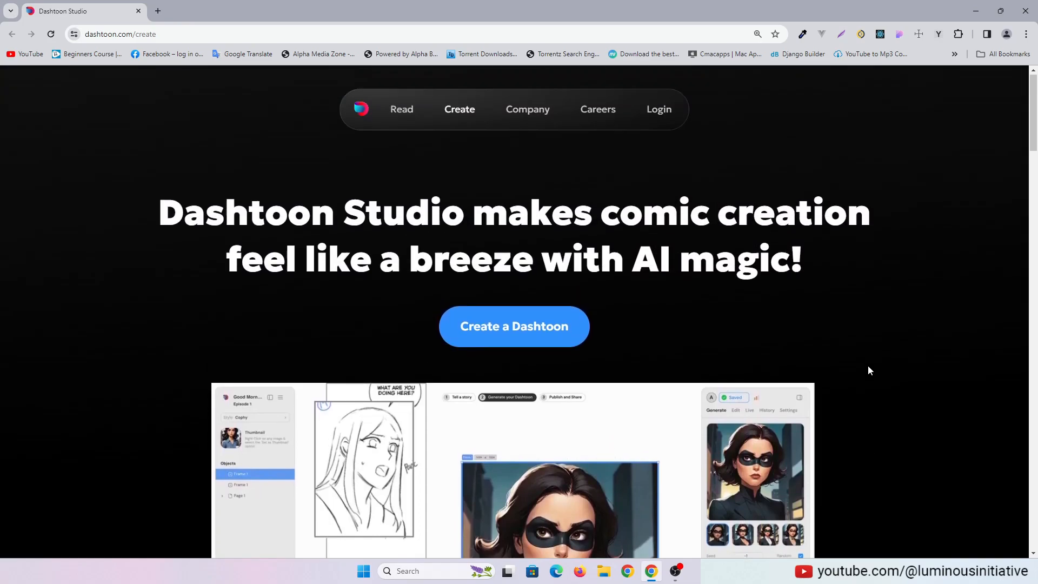
{"action": "left_click", "coordinate": [660, 111]}
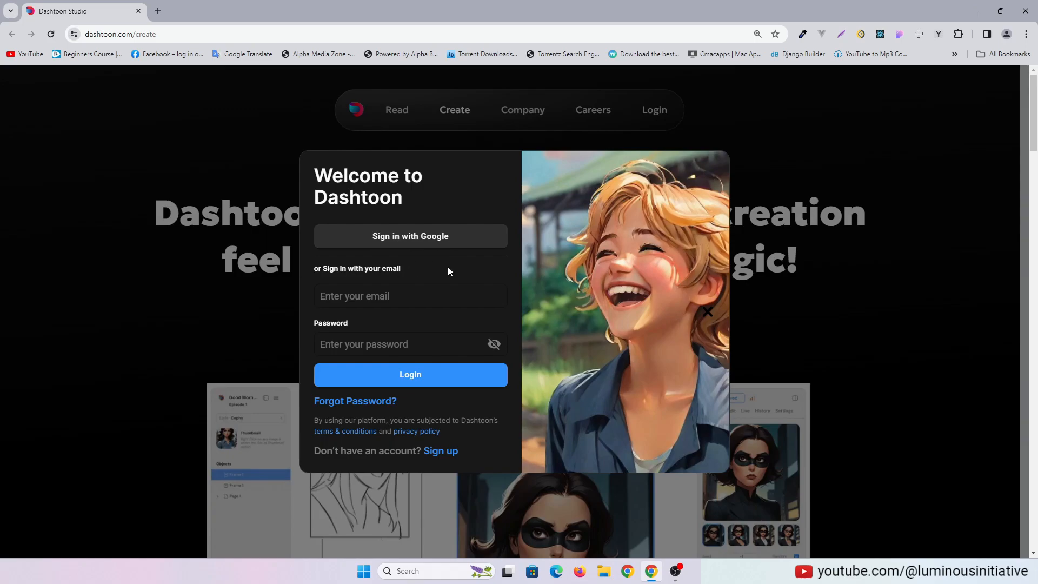
{"action": "left_click", "coordinate": [416, 240]}
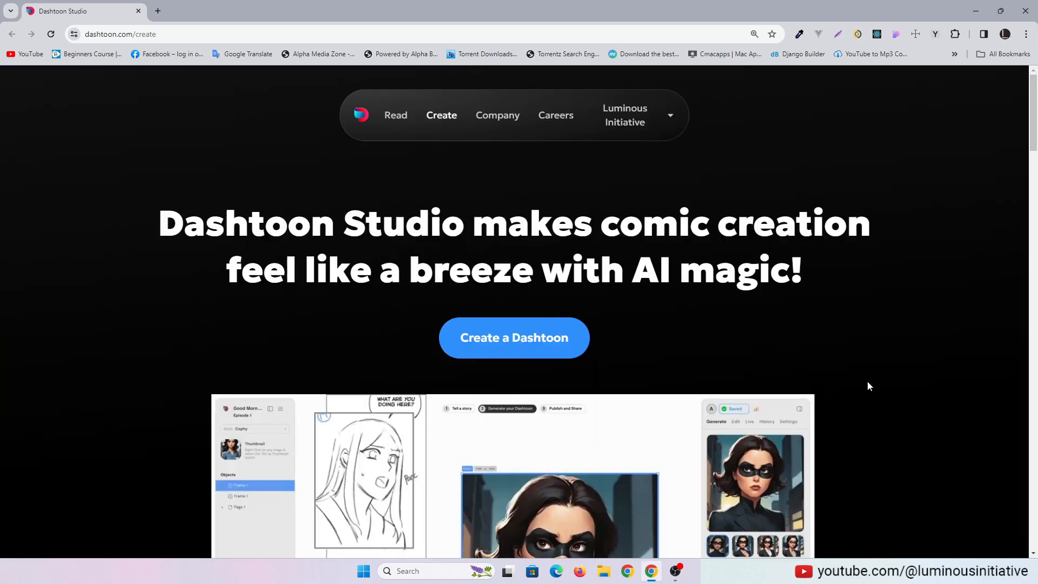
Create a new Dashtoon, dismiss the introductory overlay and return to the profile dashboard
{"action": "left_click", "coordinate": [516, 348]}
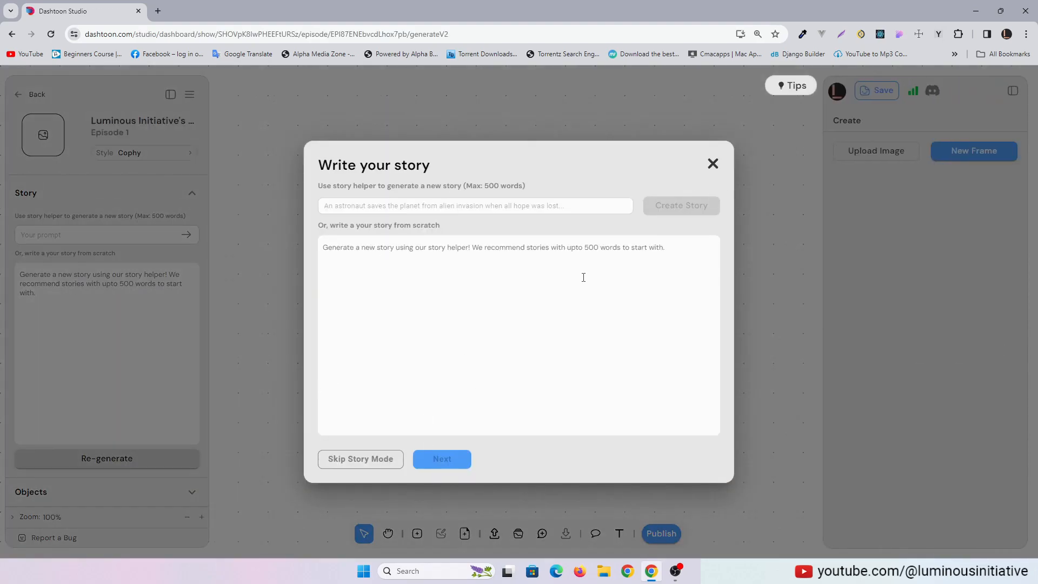
{"action": "left_click", "coordinate": [713, 164]}
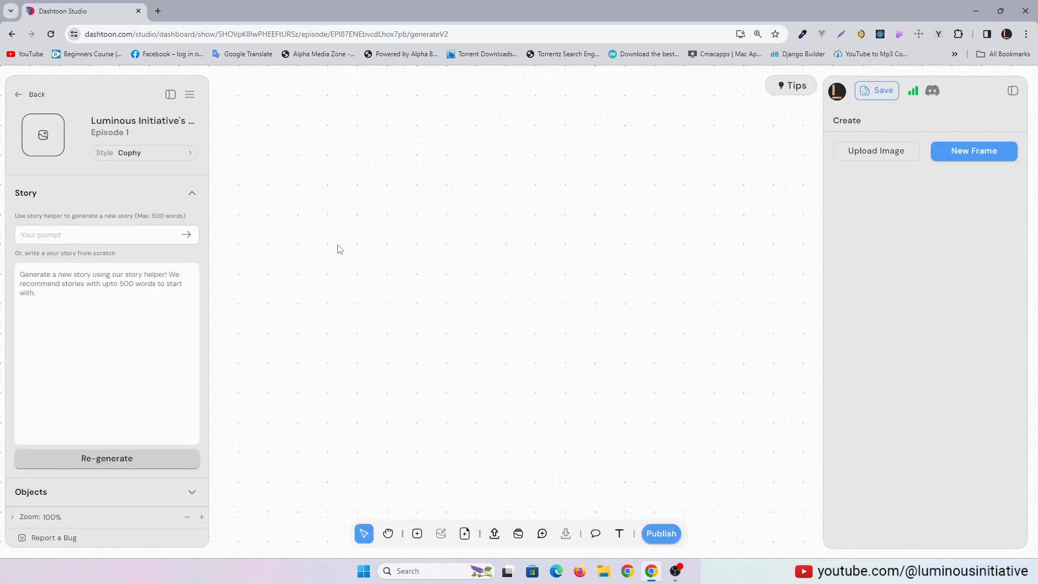
{"action": "left_click", "coordinate": [20, 94]}
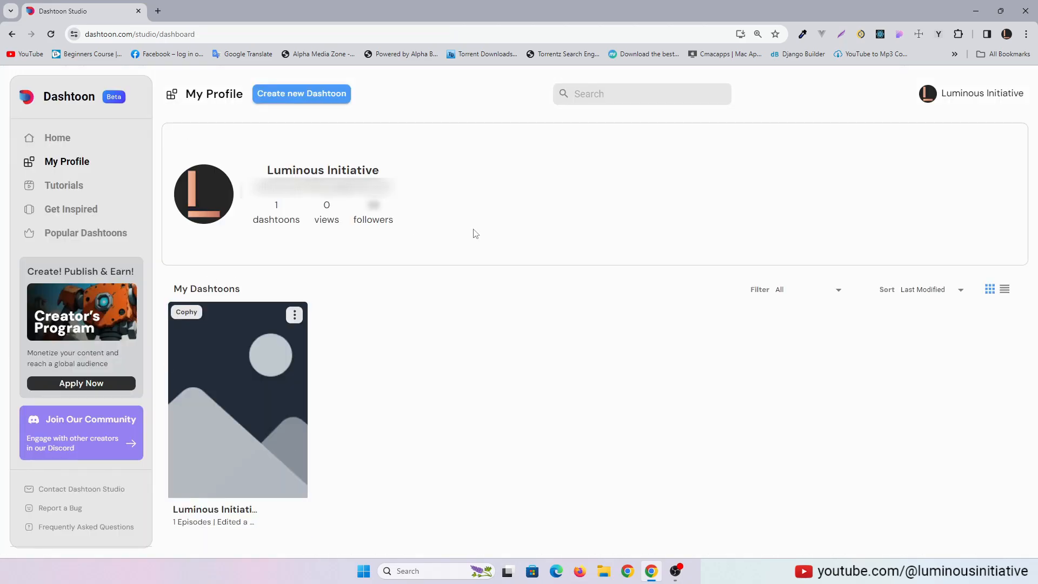
Switch the studio interface to dark mode from the account options
{"action": "left_click", "coordinate": [979, 95]}
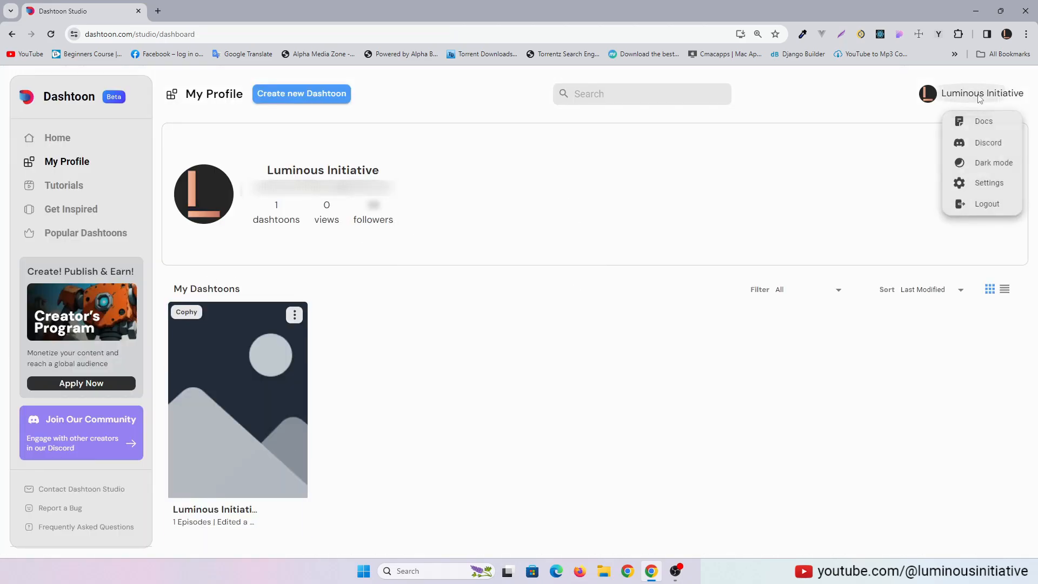
{"action": "left_click", "coordinate": [987, 162]}
{"action": "left_click", "coordinate": [875, 439]}
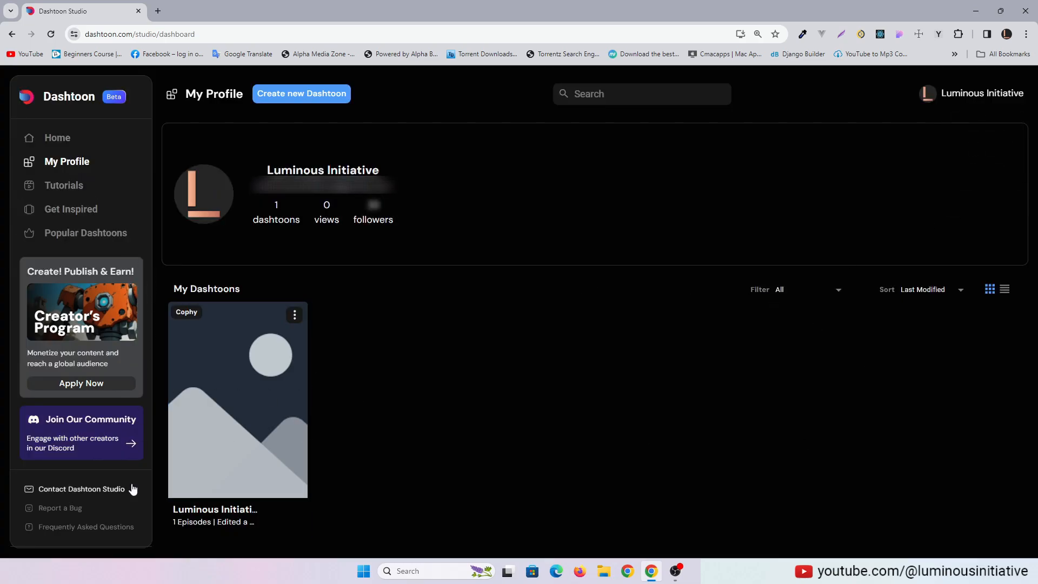
Open the existing Dashtoon and draw a generation frame of about 358 x 422 in the middle of the canvas
{"action": "left_click", "coordinate": [241, 403]}
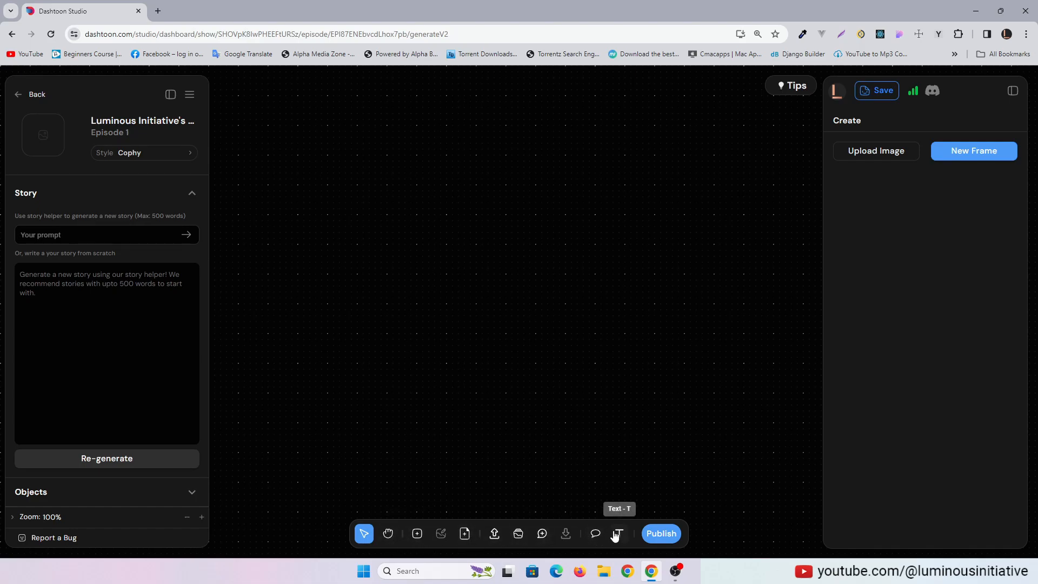
{"action": "left_click", "coordinate": [418, 534]}
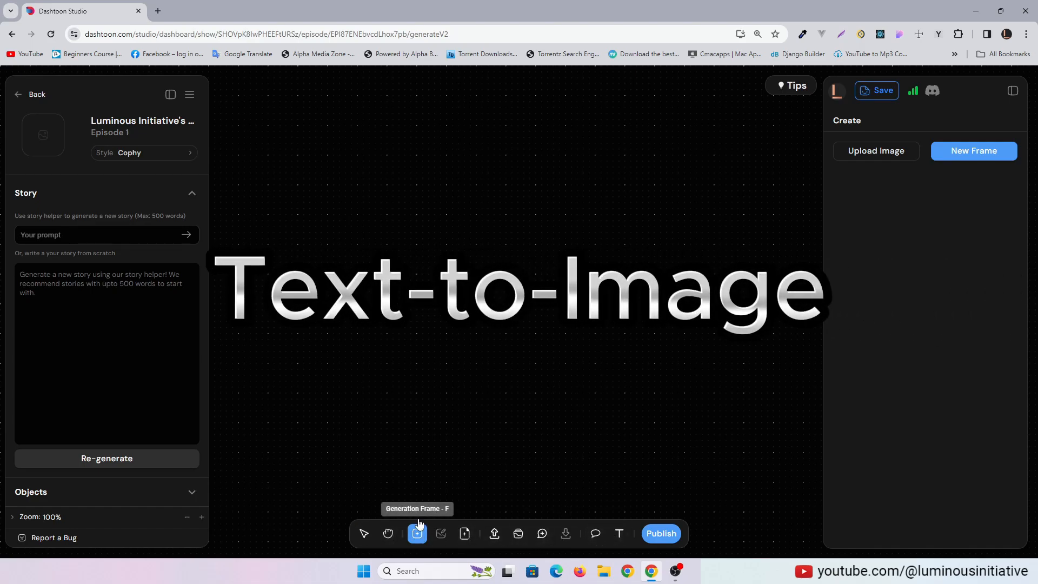
{"action": "left_click_drag", "start_coordinate": [423, 176], "coordinate": [634, 427]}
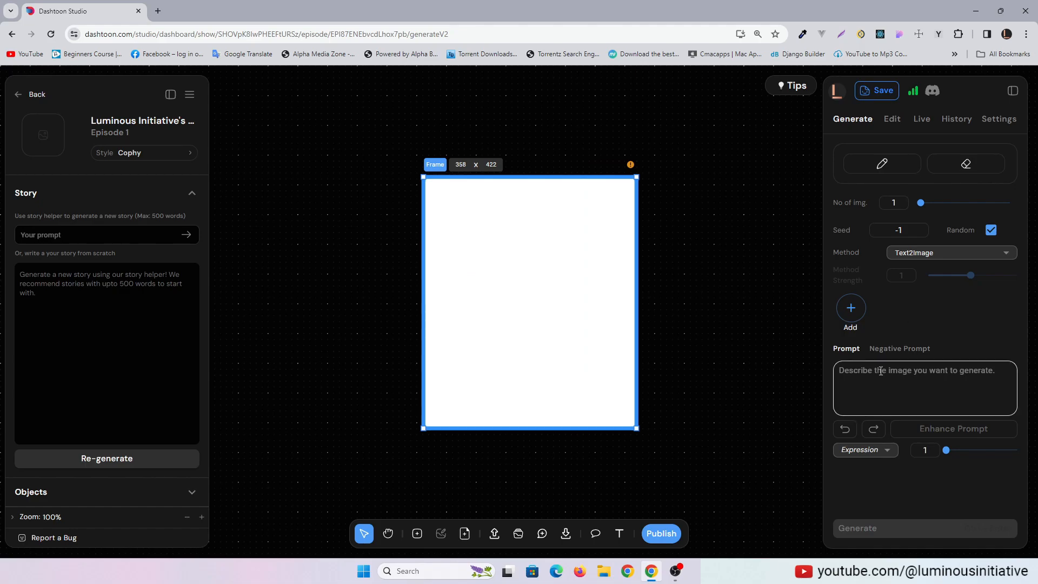
Look over the frame's editing options, then set the number of images to generate to 4
{"action": "left_click", "coordinate": [891, 119]}
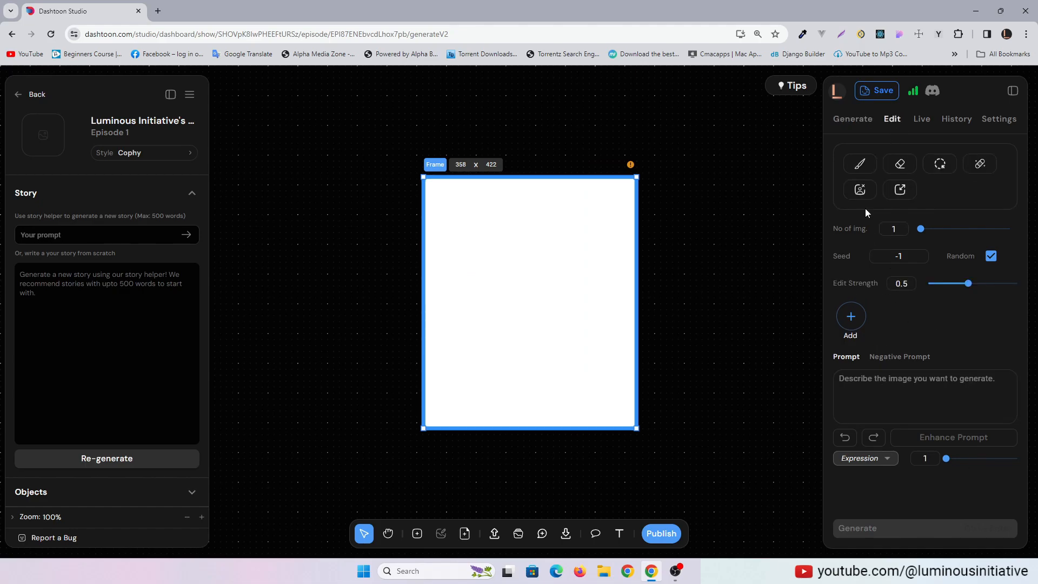
{"action": "left_click", "coordinate": [852, 119]}
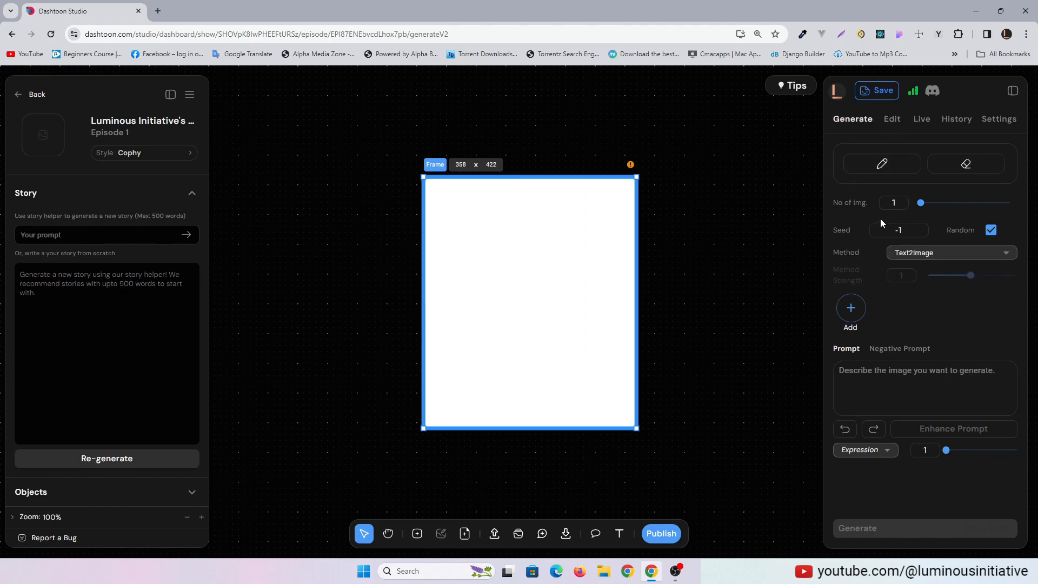
{"action": "left_click_drag", "start_coordinate": [920, 203], "coordinate": [1008, 203]}
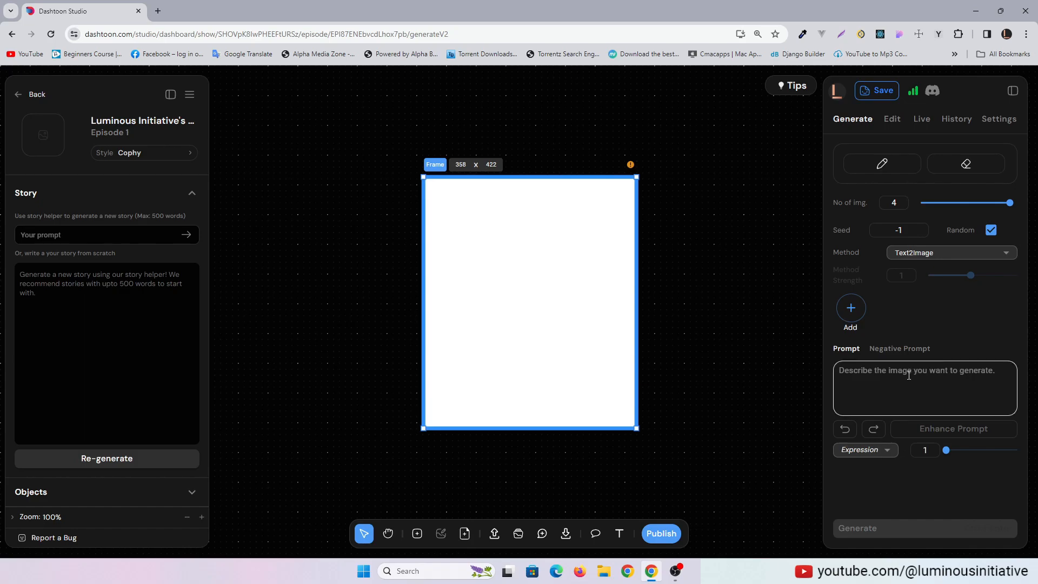
Review the Dashtoon's style choices and its character and team settings, keeping the Cophy style
{"action": "left_click", "coordinate": [171, 153]}
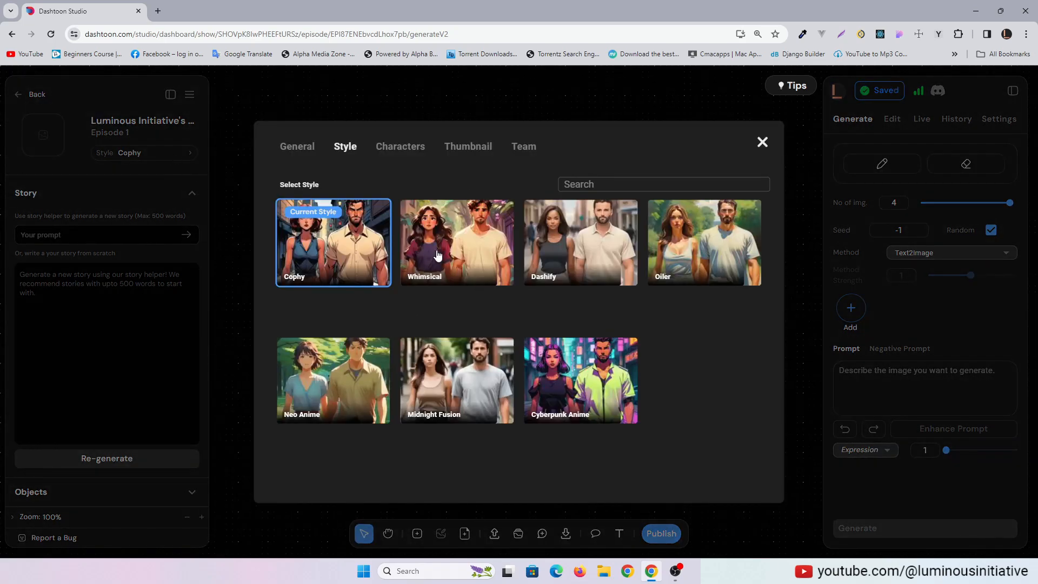
{"action": "left_click", "coordinate": [323, 146]}
{"action": "left_click", "coordinate": [400, 147]}
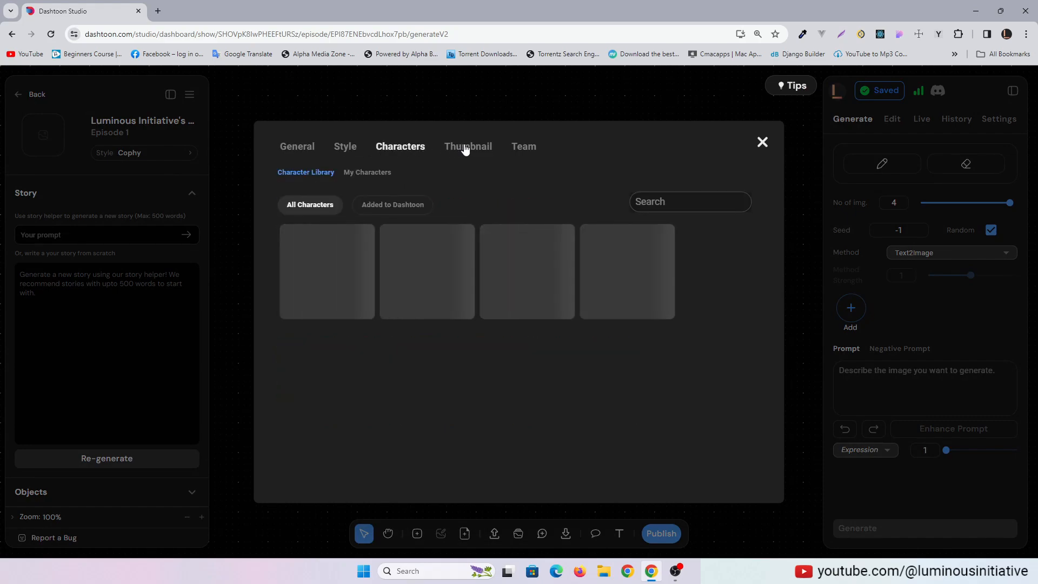
{"action": "left_click", "coordinate": [523, 147]}
{"action": "left_click", "coordinate": [346, 147]}
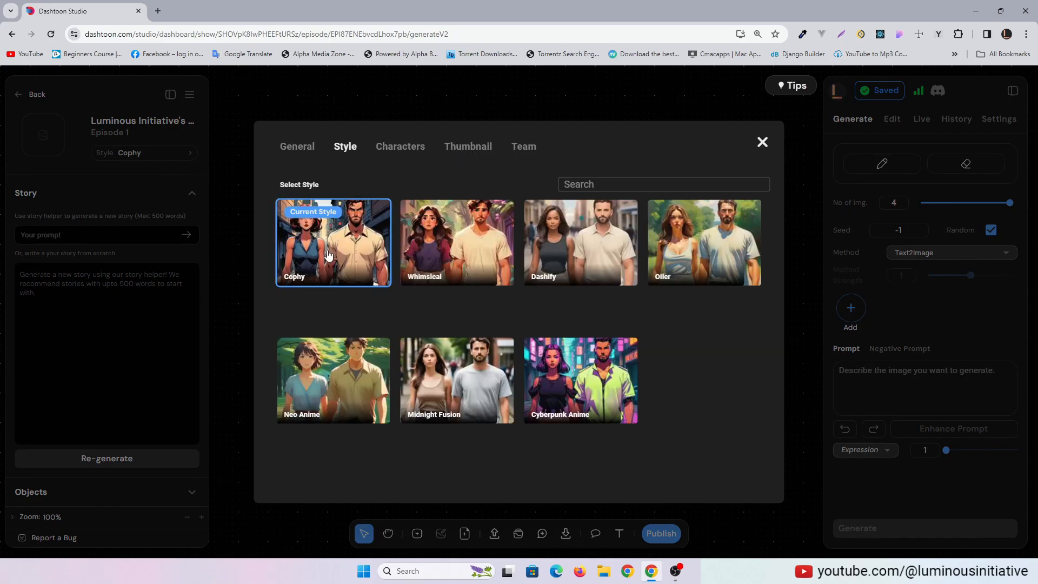
{"action": "left_click", "coordinate": [762, 143]}
Enter the prompt "a beautiful woman" for the frame and generate the images
{"action": "left_click", "coordinate": [936, 388]}
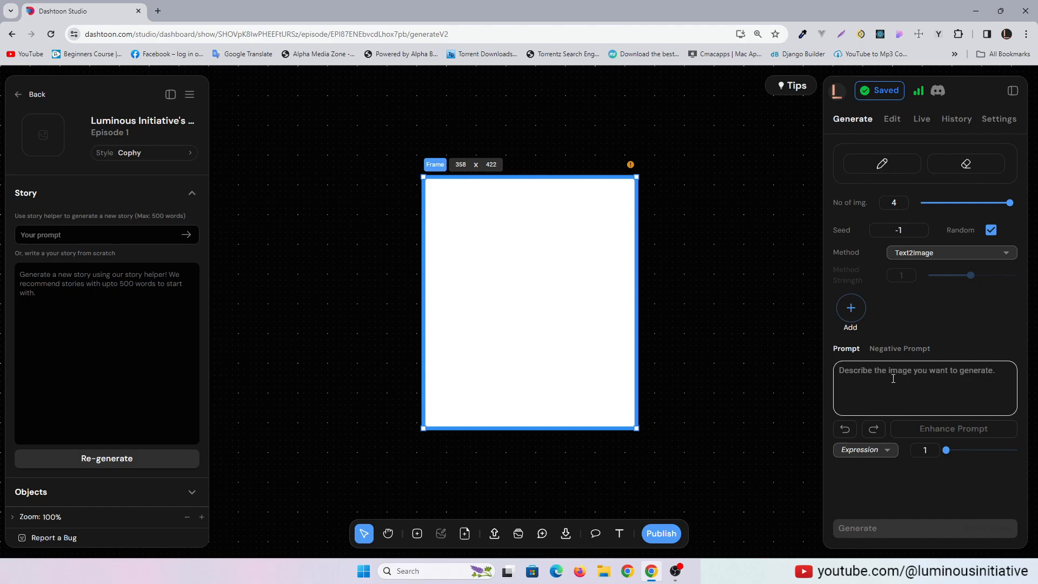
{"action": "type", "text": "a beautiful woman"}
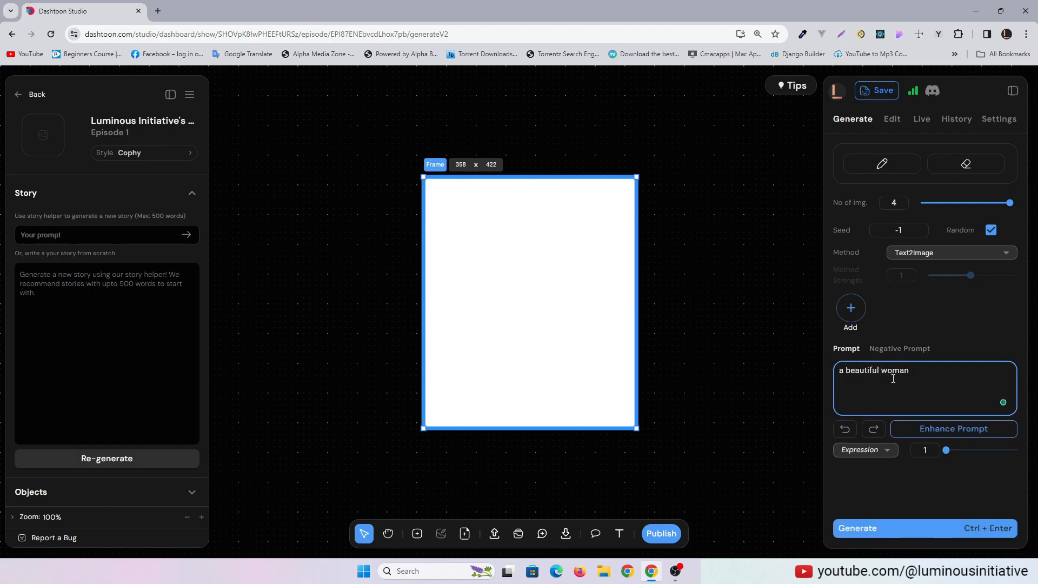
{"action": "left_click", "coordinate": [875, 529]}
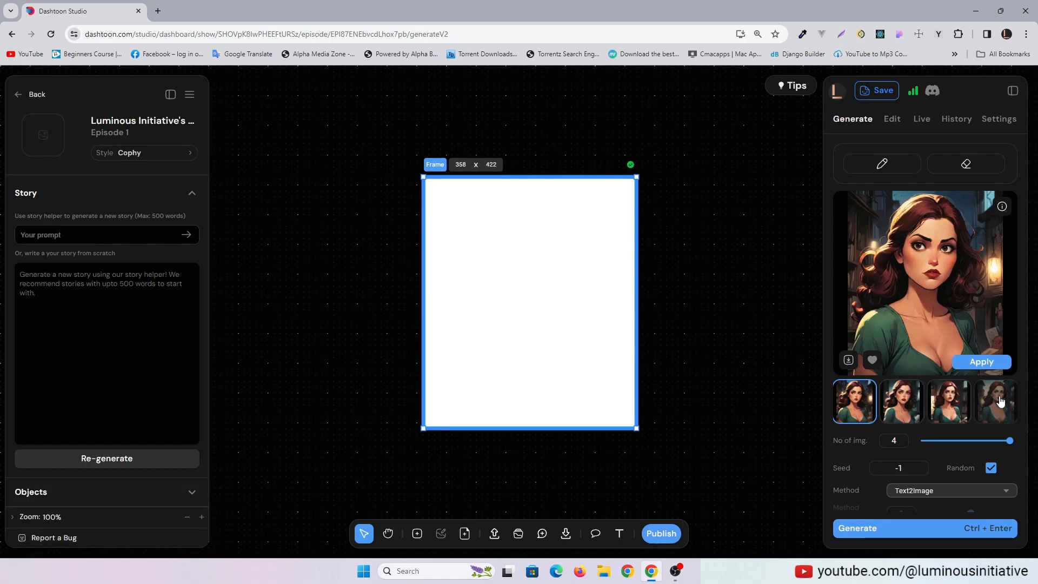
Compare the generated portraits and apply the fourth one to the frame
{"action": "left_click", "coordinate": [946, 413]}
{"action": "left_click", "coordinate": [996, 413]}
{"action": "left_click", "coordinate": [949, 413]}
{"action": "left_click", "coordinate": [904, 414]}
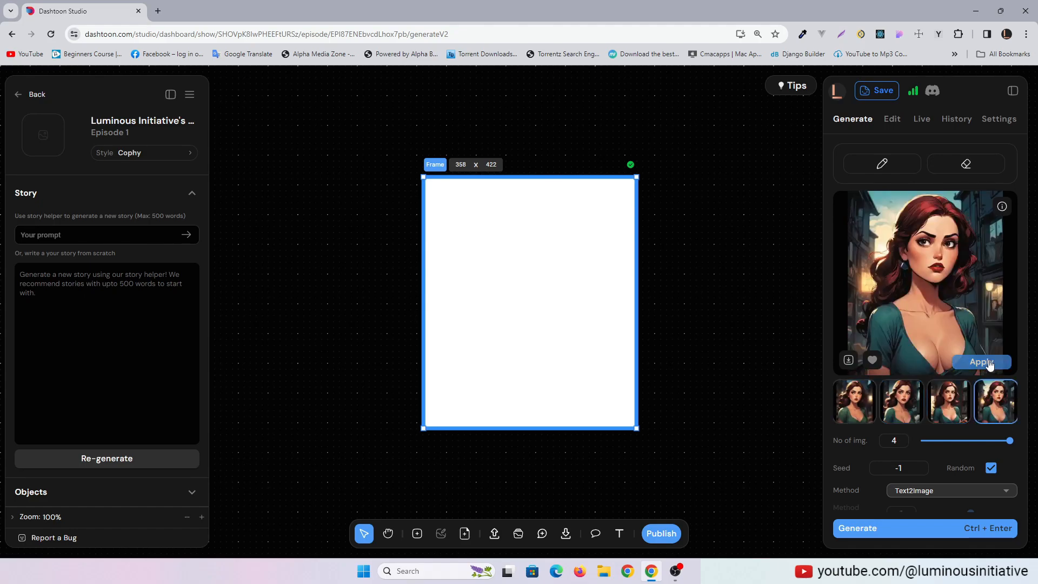
{"action": "left_click", "coordinate": [980, 362]}
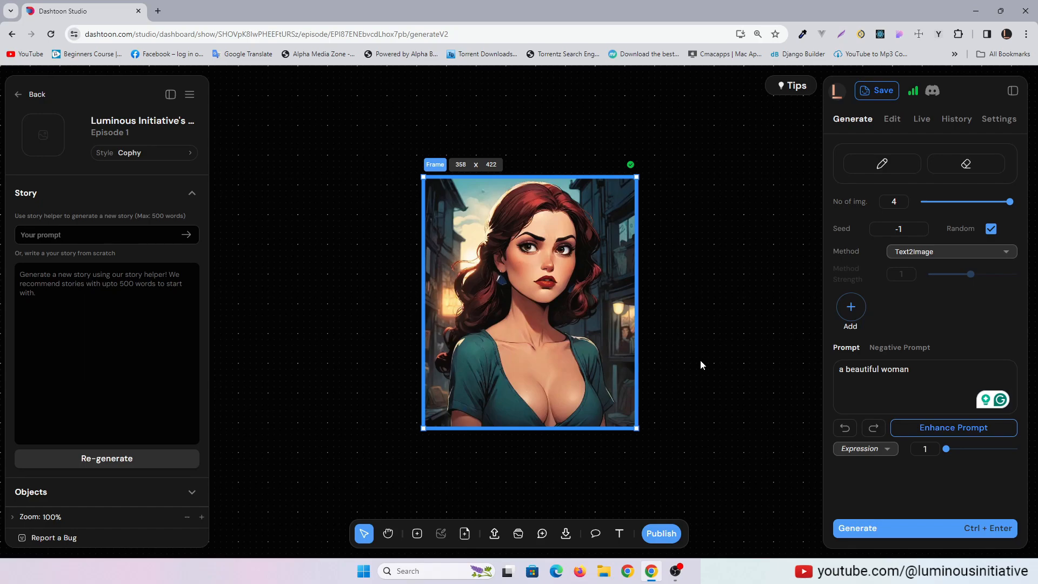
Extend the prompt to "a beautiful woman drinking beer", generate new images and apply the third one to the frame
{"action": "left_click", "coordinate": [915, 378]}
{"action": "type", "text": "drinking bee"}
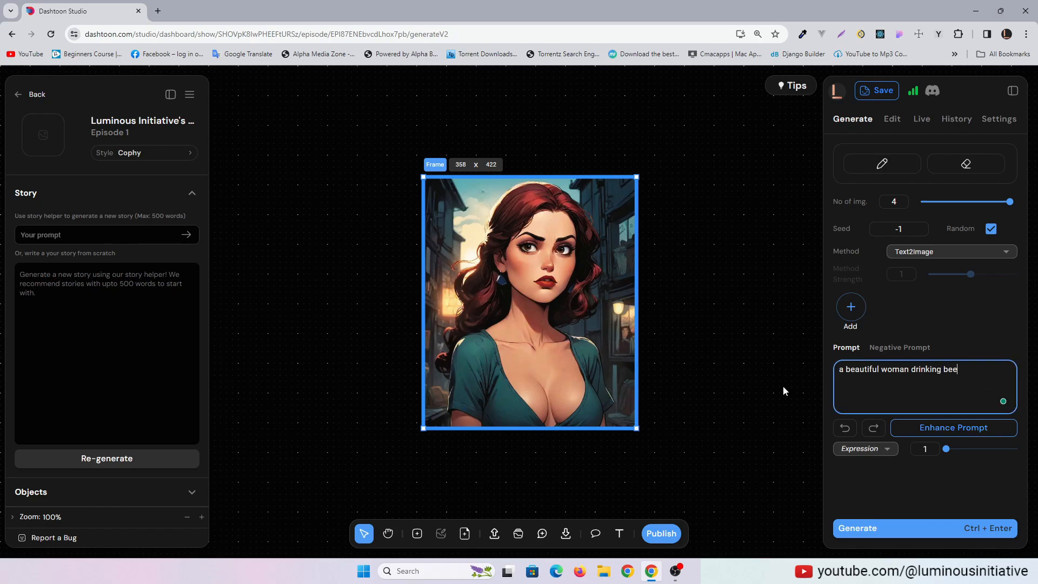
{"action": "type", "text": "r"}
{"action": "left_click", "coordinate": [914, 530]}
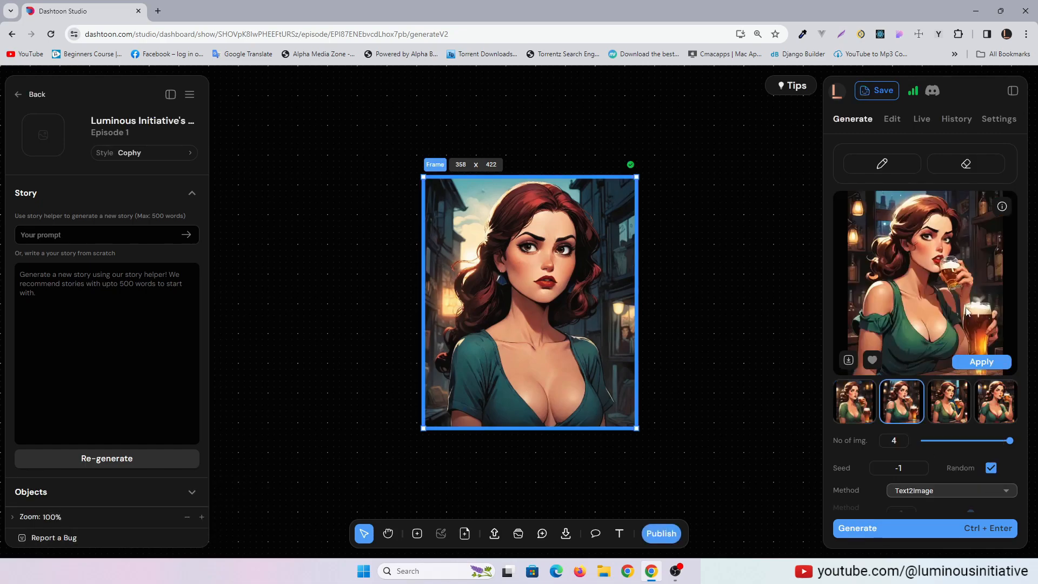
{"action": "left_click", "coordinate": [949, 401]}
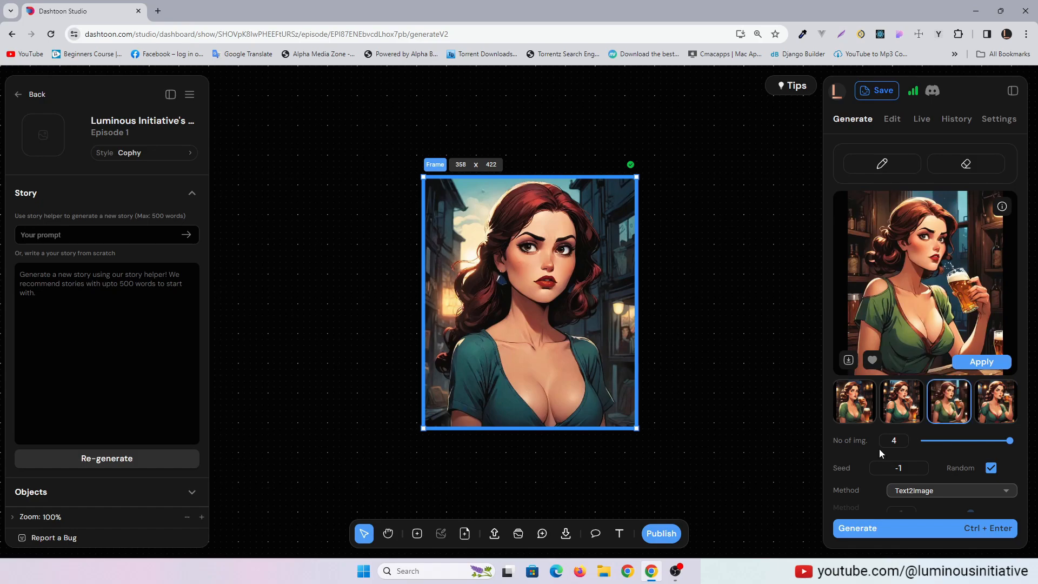
{"action": "left_click", "coordinate": [981, 362]}
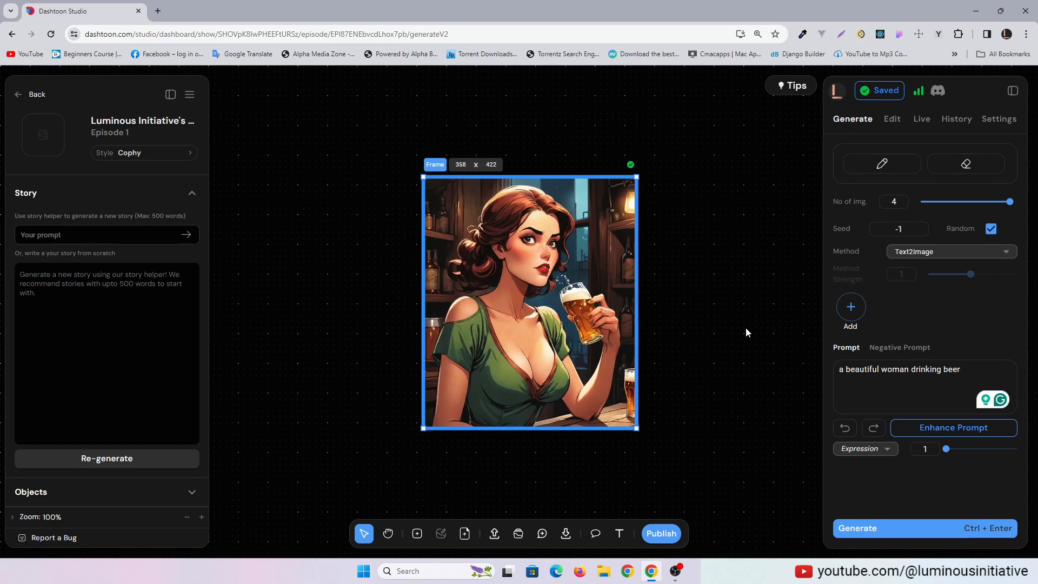
Mask the beer glass and the hand holding it, using a mask brush width of 12
{"action": "left_click", "coordinate": [892, 119]}
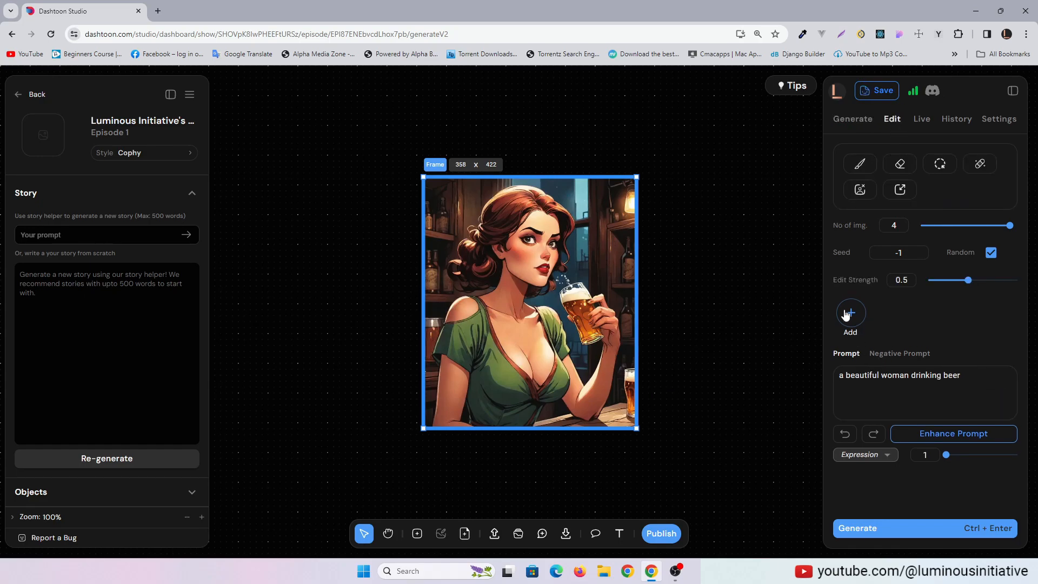
{"action": "left_click", "coordinate": [941, 170]}
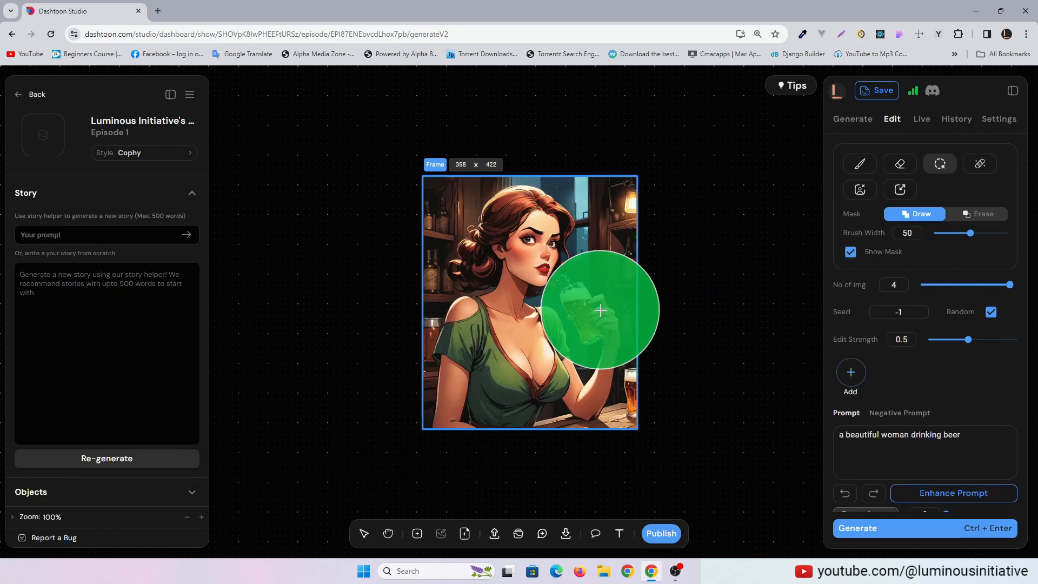
{"action": "left_click_drag", "start_coordinate": [969, 233], "coordinate": [941, 235]}
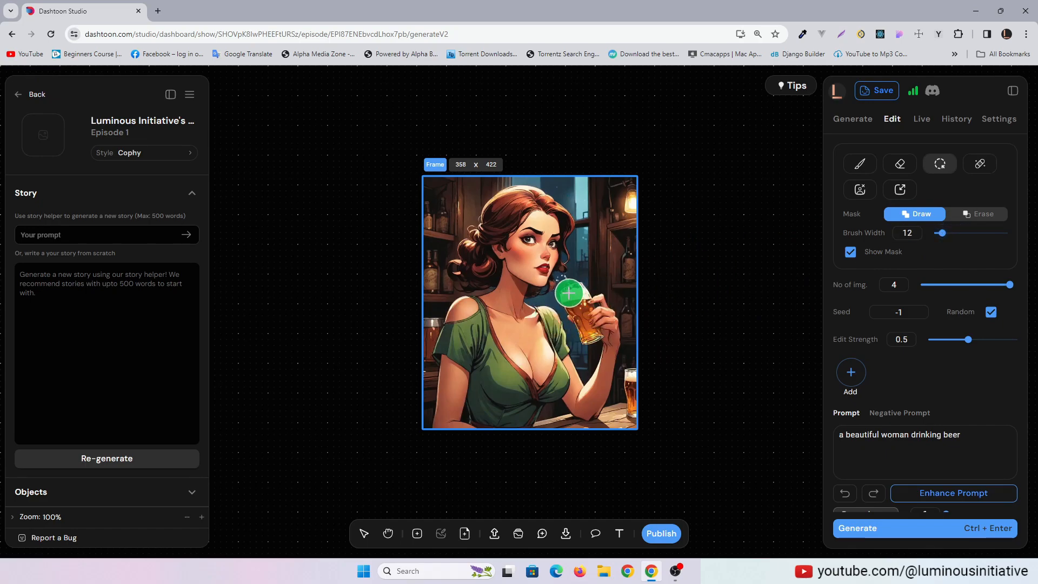
{"action": "mouse_move", "coordinate": [561, 276]}
{"action": "left_mouse_down"}
{"action": "mouse_move", "coordinate": [599, 303]}
{"action": "mouse_move", "coordinate": [601, 338]}
{"action": "mouse_move", "coordinate": [570, 289]}
{"action": "mouse_move", "coordinate": [597, 329]}
{"action": "left_mouse_up"}
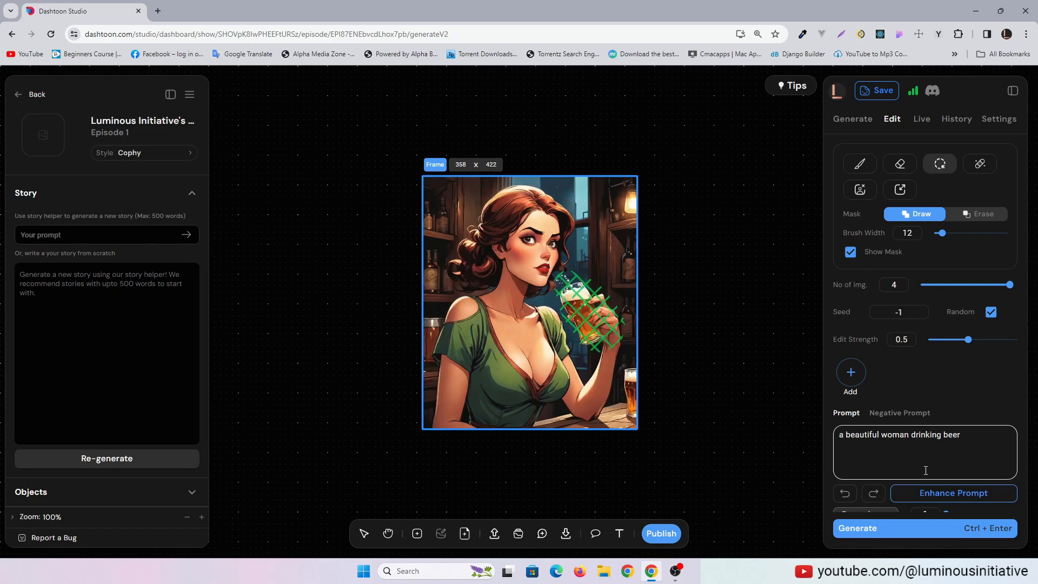
Replace the edit prompt with "glass full of beer" and generate variations of the masked area
{"action": "scroll", "coordinate": [968, 420], "scroll_direction": "down", "scroll_amount": 1}
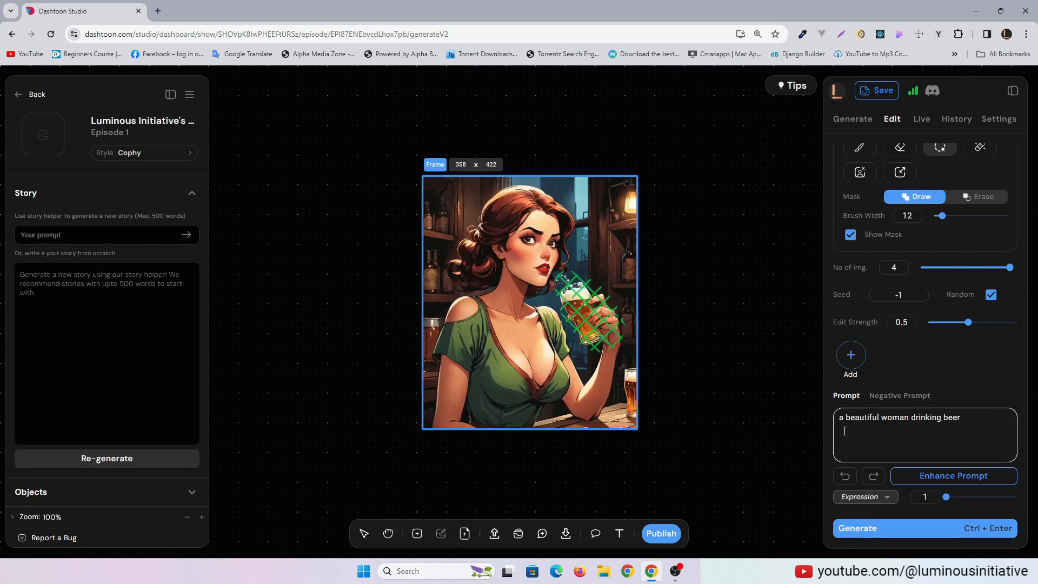
{"action": "left_click_drag", "start_coordinate": [969, 416], "coordinate": [823, 424]}
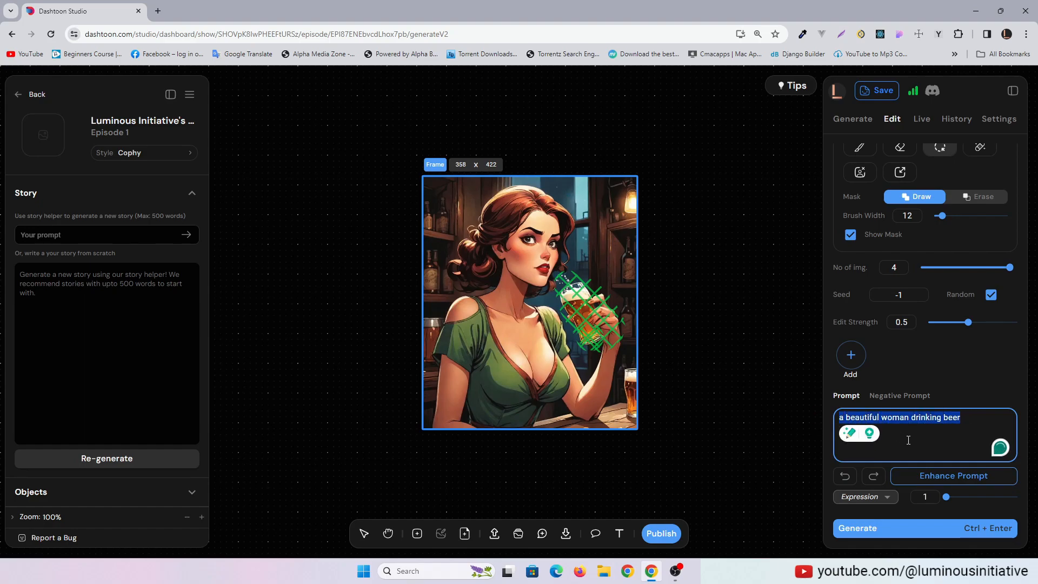
{"action": "type", "text": "glass of a"}
{"action": "key", "text": "ctrl+a"}
{"action": "key", "text": "BackSpace"}
{"action": "type", "text": "g"}
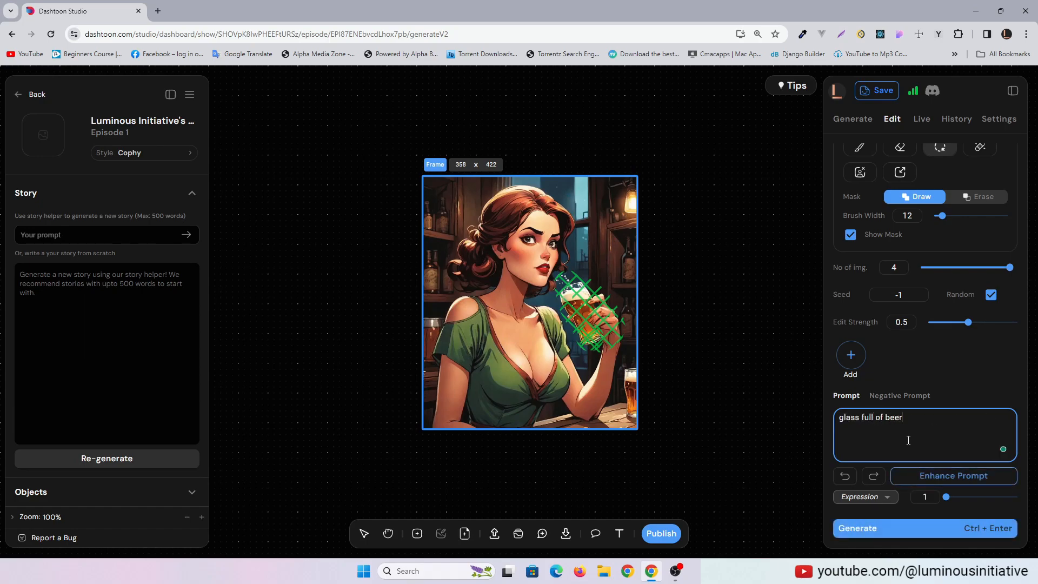
{"action": "key", "text": "ctrl+Return"}
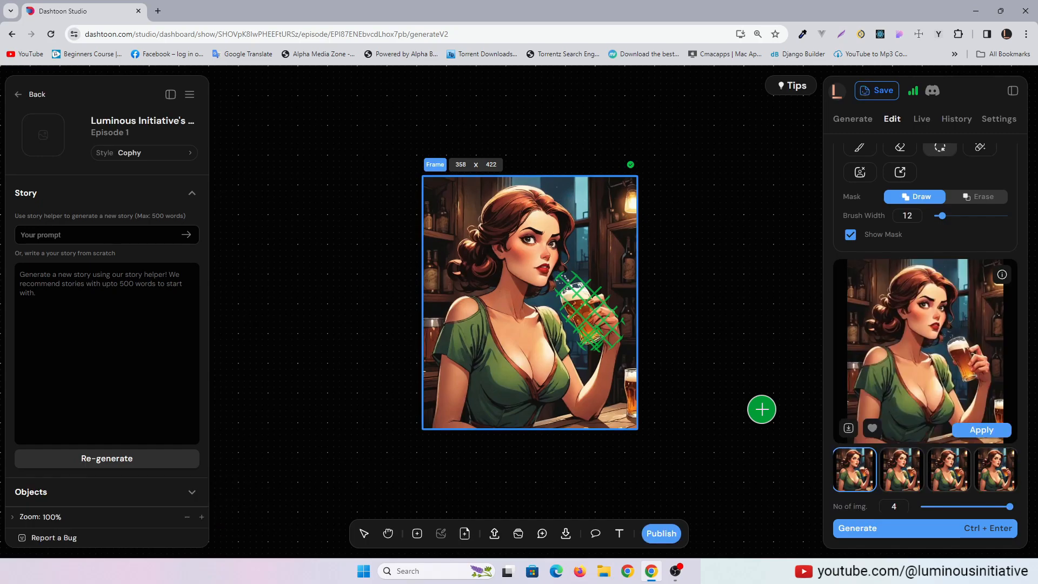
Compare the beer glass variations, apply the first one to the frame and open the generation history
{"action": "left_click", "coordinate": [995, 469]}
{"action": "left_click", "coordinate": [868, 478]}
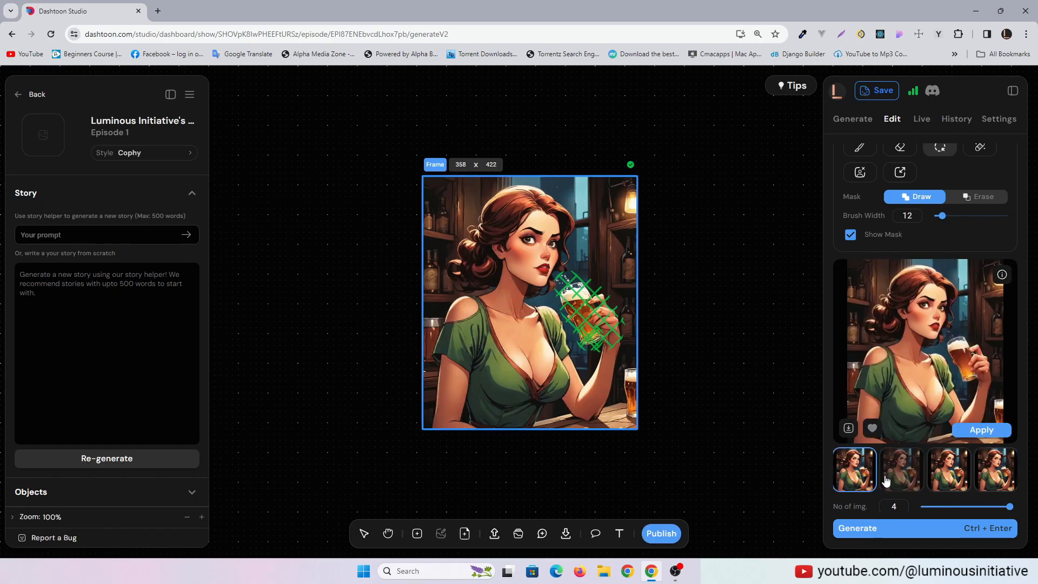
{"action": "left_click", "coordinate": [956, 433]}
{"action": "left_click", "coordinate": [955, 119]}
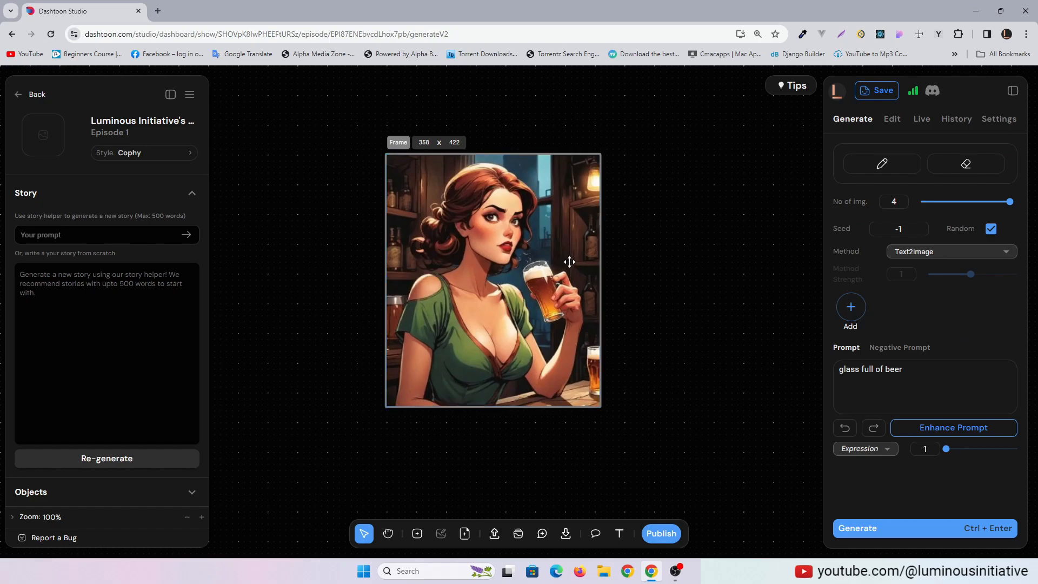
{"action": "left_click", "coordinate": [569, 262]}
{"action": "left_click_drag", "start_coordinate": [573, 256], "coordinate": [771, 278]}
{"action": "key", "text": "ctrl+z"}
Remove the generated frame of the woman with the beer glass from the canvas
{"action": "left_click", "coordinate": [519, 326]}
{"action": "right_click", "coordinate": [517, 326]}
{"action": "left_click", "coordinate": [533, 355]}
{"action": "right_click", "coordinate": [547, 355]}
{"action": "left_click", "coordinate": [565, 420]}
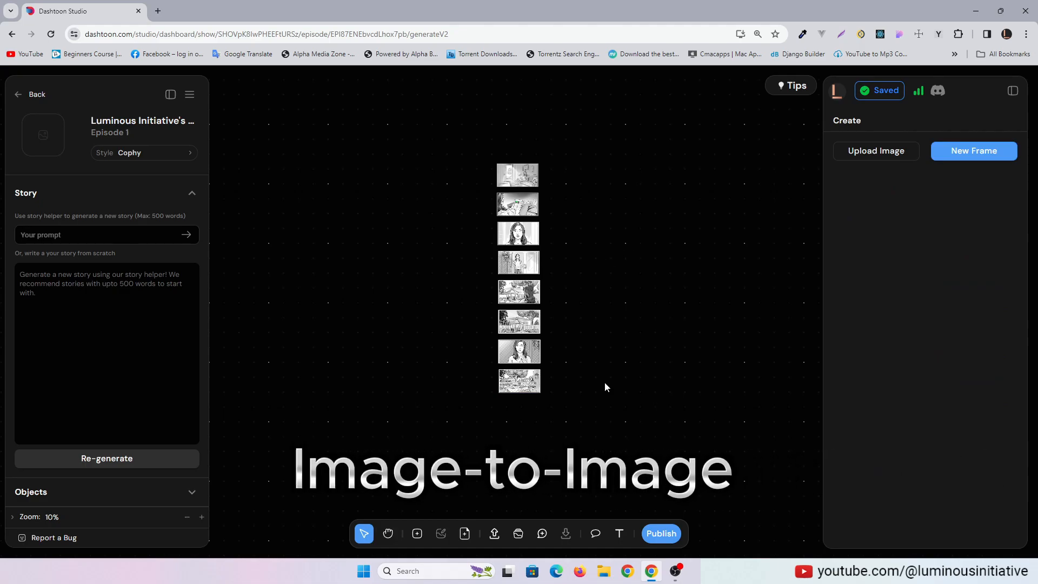
Look through the column of storyboard sketches on the canvas, up to the living-room scene
{"action": "left_click", "coordinate": [202, 517]}
{"action": "left_click", "coordinate": [202, 517]}
{"action": "left_click", "coordinate": [187, 517]}
{"action": "left_click", "coordinate": [202, 516]}
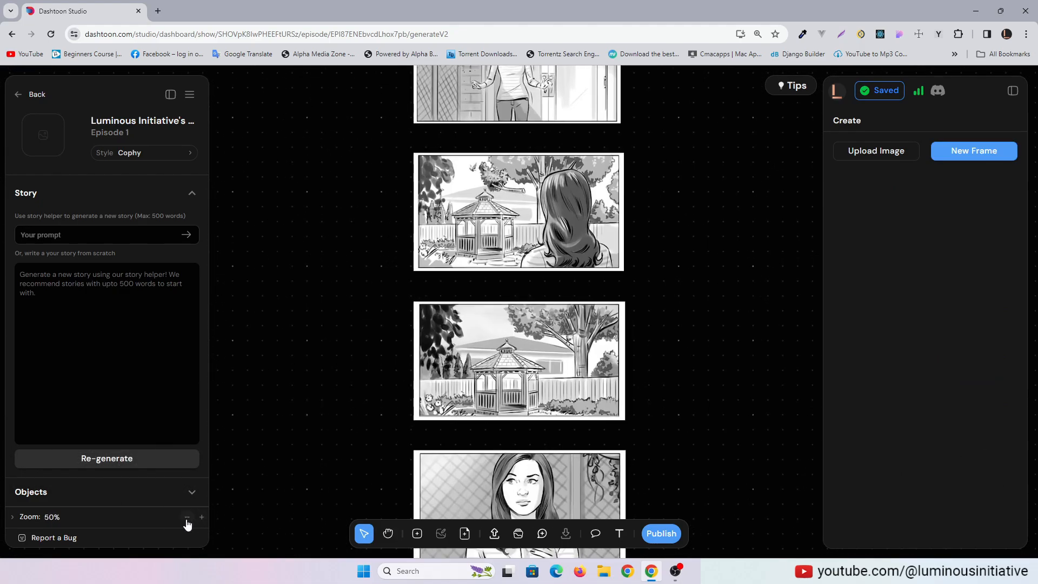
{"action": "scroll", "coordinate": [695, 354], "scroll_direction": "up", "scroll_amount": 10}
{"action": "scroll", "coordinate": [679, 250], "scroll_direction": "down", "scroll_amount": 9}
{"action": "scroll", "coordinate": [679, 251], "scroll_direction": "down", "scroll_amount": 5}
{"action": "mouse_move", "coordinate": [685, 256]}
{"action": "left_mouse_down"}
{"action": "mouse_move", "coordinate": [667, 226]}
{"action": "mouse_move", "coordinate": [666, 265]}
{"action": "left_mouse_up"}
{"action": "left_click_drag", "start_coordinate": [720, 181], "coordinate": [728, 370]}
Turn the topmost storyboard sketch, the woman on the couch, into a frame
{"action": "left_click", "coordinate": [574, 299]}
{"action": "right_click", "coordinate": [527, 272]}
{"action": "left_click", "coordinate": [737, 319]}
{"action": "left_click", "coordinate": [565, 303]}
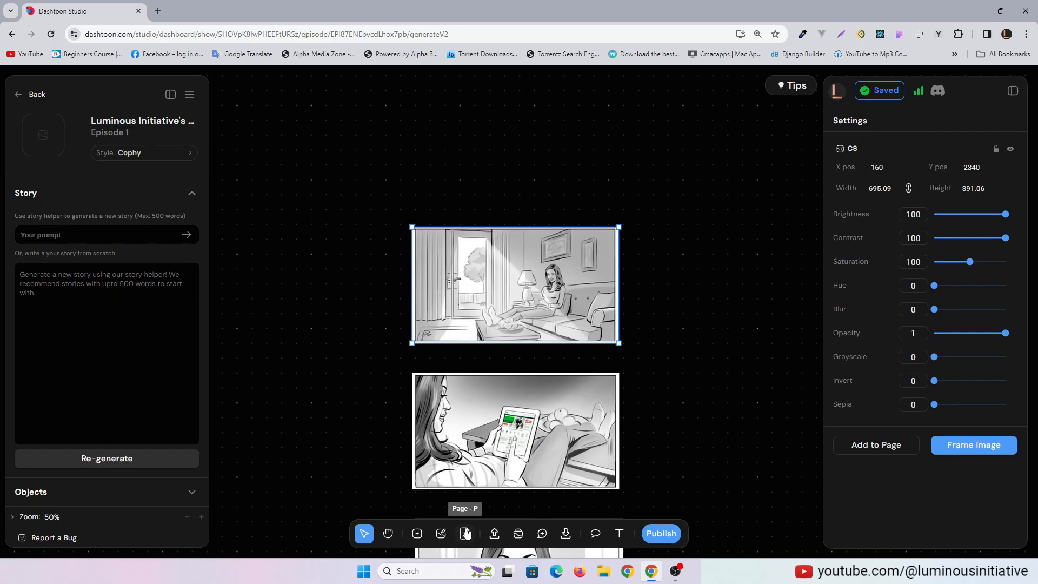
{"action": "left_click", "coordinate": [418, 534]}
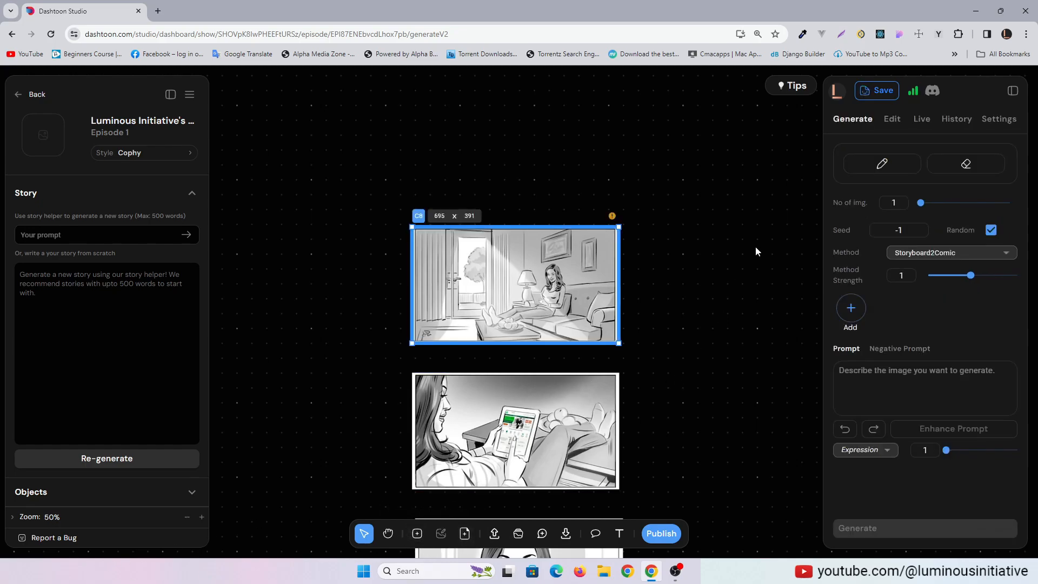
Enter the prompt "a woman using a Tab" for the couch frame and generate an image with the Storyboard2Comic method
{"action": "left_click", "coordinate": [950, 372]}
{"action": "type", "text": "a woman using a Tab"}
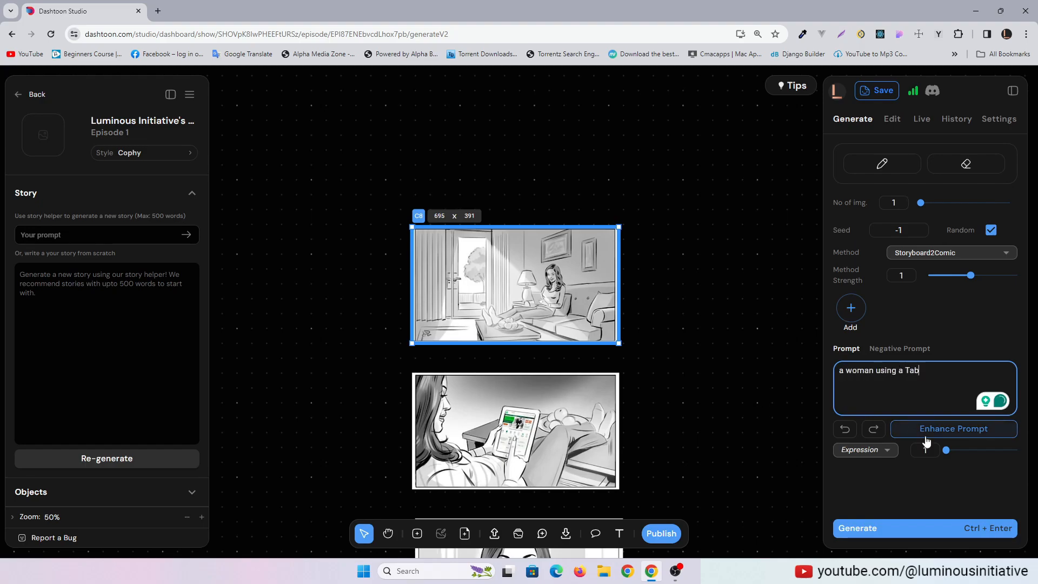
{"action": "left_click", "coordinate": [869, 528]}
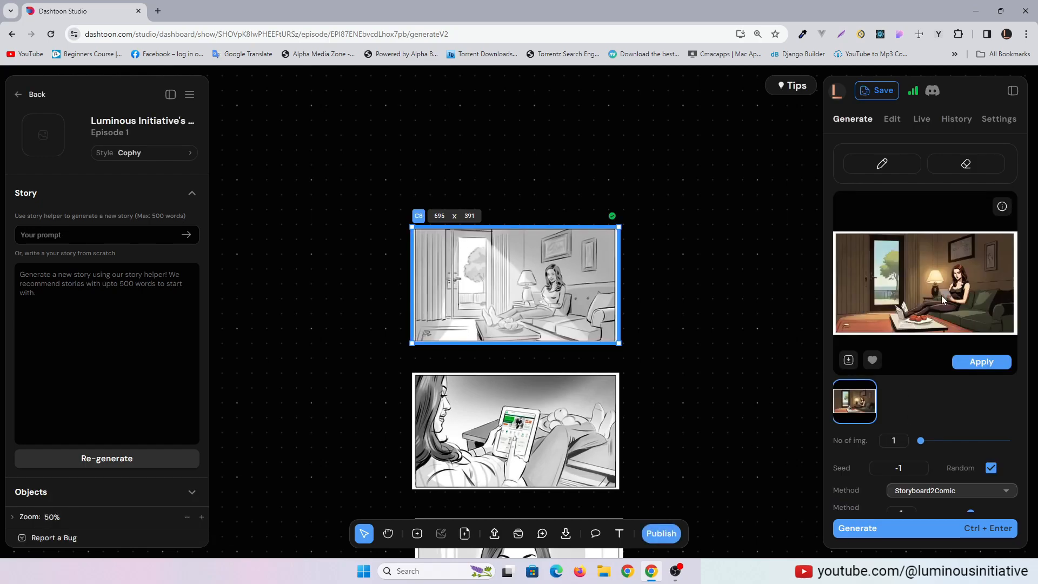
Set the number of images to 4, extend the prompt to "a woman using a Tab, sitting on a couch" and generate again
{"action": "scroll", "coordinate": [941, 296], "scroll_direction": "down", "scroll_amount": 2}
{"action": "left_click_drag", "start_coordinate": [921, 332], "coordinate": [1012, 334]}
{"action": "scroll", "coordinate": [968, 447], "scroll_direction": "down", "scroll_amount": 2}
{"action": "scroll", "coordinate": [1033, 401], "scroll_direction": "up", "scroll_amount": 2}
{"action": "scroll", "coordinate": [1034, 406], "scroll_direction": "down", "scroll_amount": 4}
{"action": "scroll", "coordinate": [988, 410], "scroll_direction": "up", "scroll_amount": 2}
{"action": "scroll", "coordinate": [995, 384], "scroll_direction": "down", "scroll_amount": 2}
{"action": "left_click", "coordinate": [930, 416]}
{"action": "type", "text": ", sitting on a couch"}
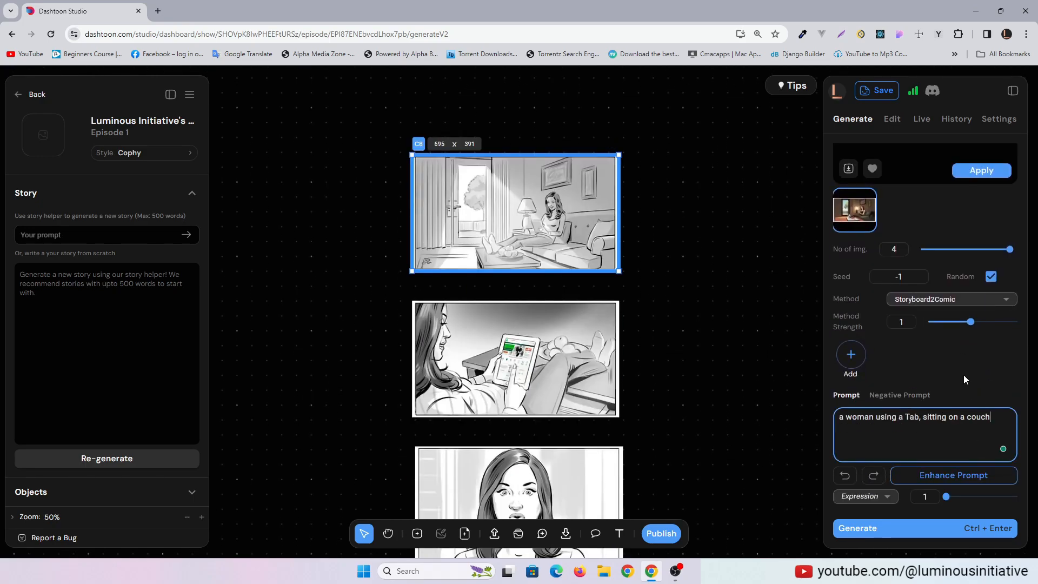
{"action": "key", "text": "ctrl+Return"}
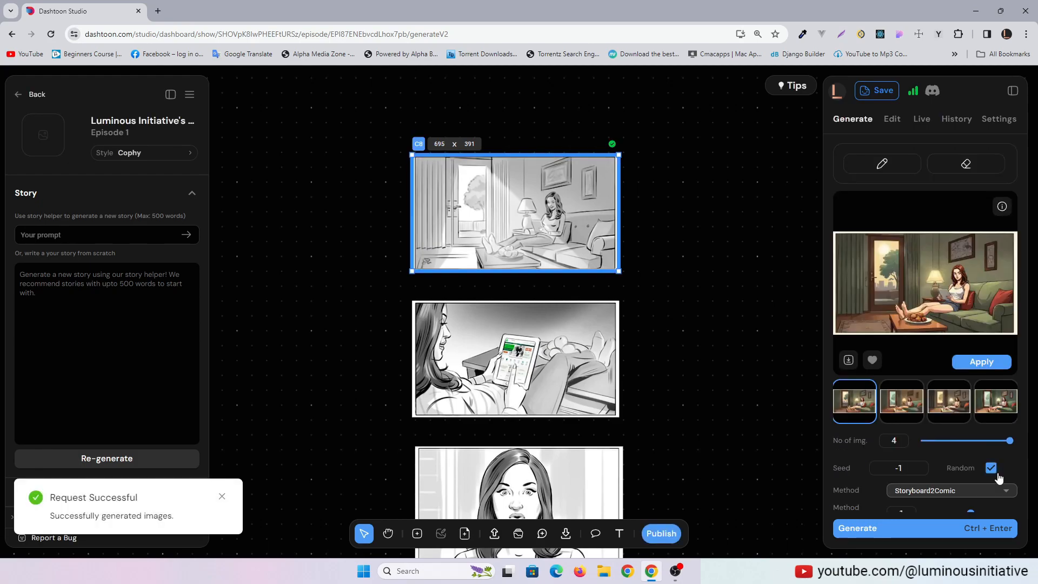
Compare the generated couch scenes and apply the first one to the frame
{"action": "left_click", "coordinate": [907, 404]}
{"action": "left_click", "coordinate": [996, 406]}
{"action": "left_click", "coordinate": [901, 405]}
{"action": "left_click", "coordinate": [847, 406]}
{"action": "left_click", "coordinate": [981, 362]}
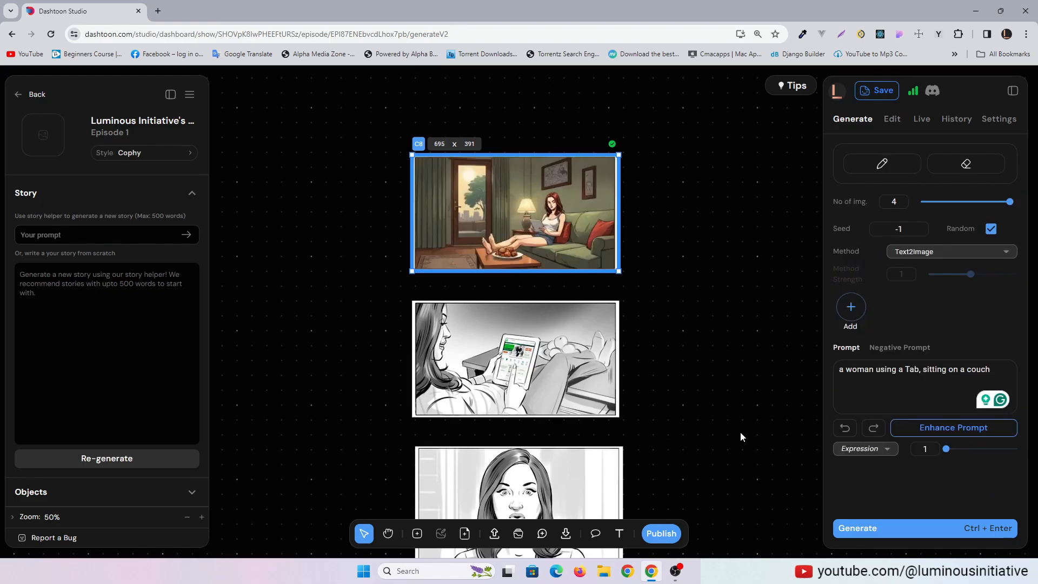
Review the previously generated couch scenes in the frame's history
{"action": "left_click", "coordinate": [956, 119]}
{"action": "left_click", "coordinate": [854, 183]}
{"action": "left_click", "coordinate": [896, 378]}
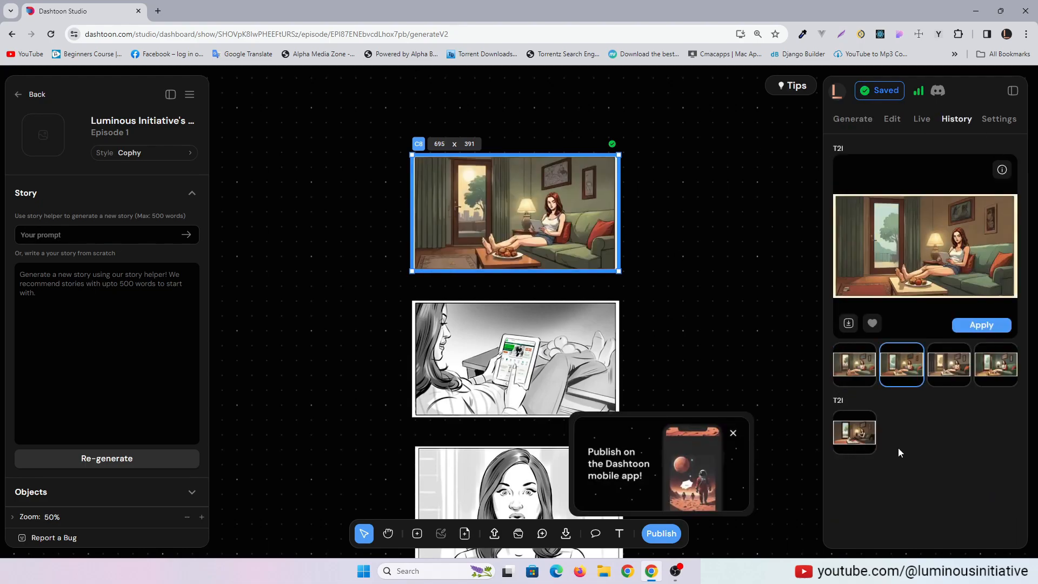
{"action": "left_click", "coordinate": [998, 377]}
{"action": "left_click", "coordinate": [854, 367]}
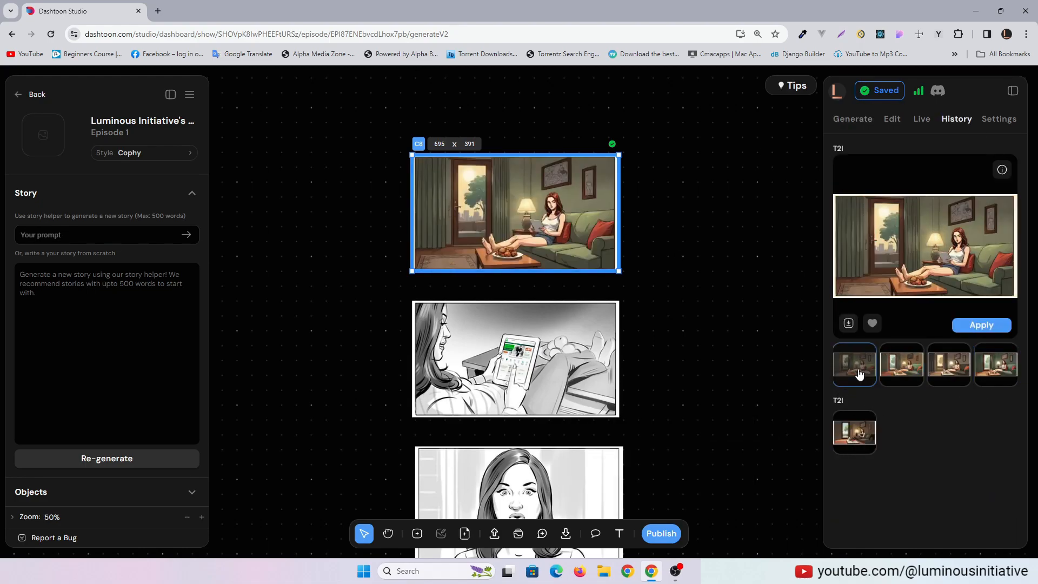
{"action": "left_click", "coordinate": [689, 355]}
Turn the tablet close-up sketch into a frame, generate four images for "a woman using her Tab" and apply the candlelit one
{"action": "left_click", "coordinate": [511, 359]}
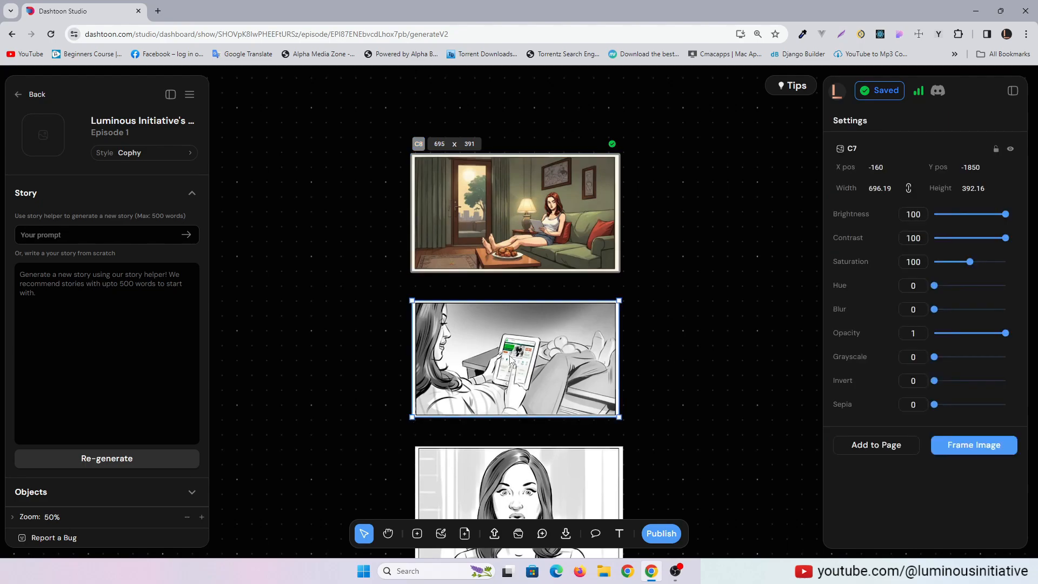
{"action": "left_click", "coordinate": [417, 534]}
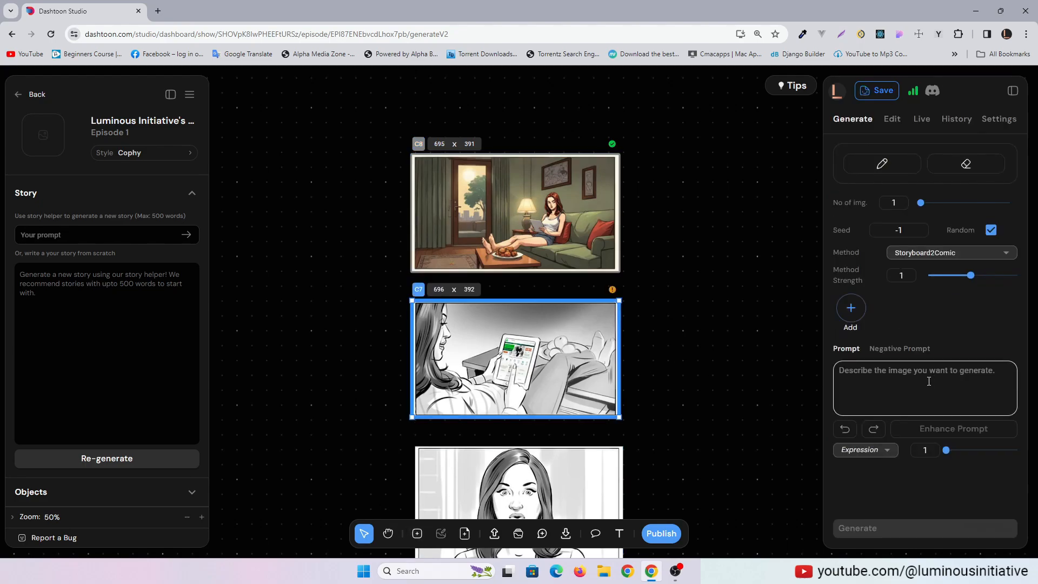
{"action": "type", "text": "a woman using her Tab"}
{"action": "left_click", "coordinate": [950, 202]}
{"action": "left_click", "coordinate": [1007, 203]}
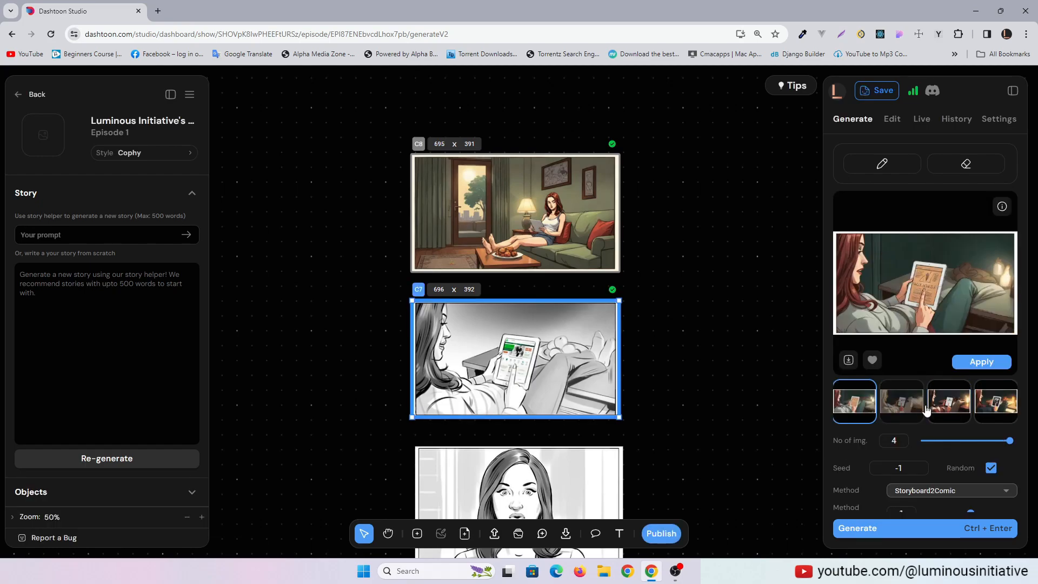
{"action": "left_click", "coordinate": [981, 362]}
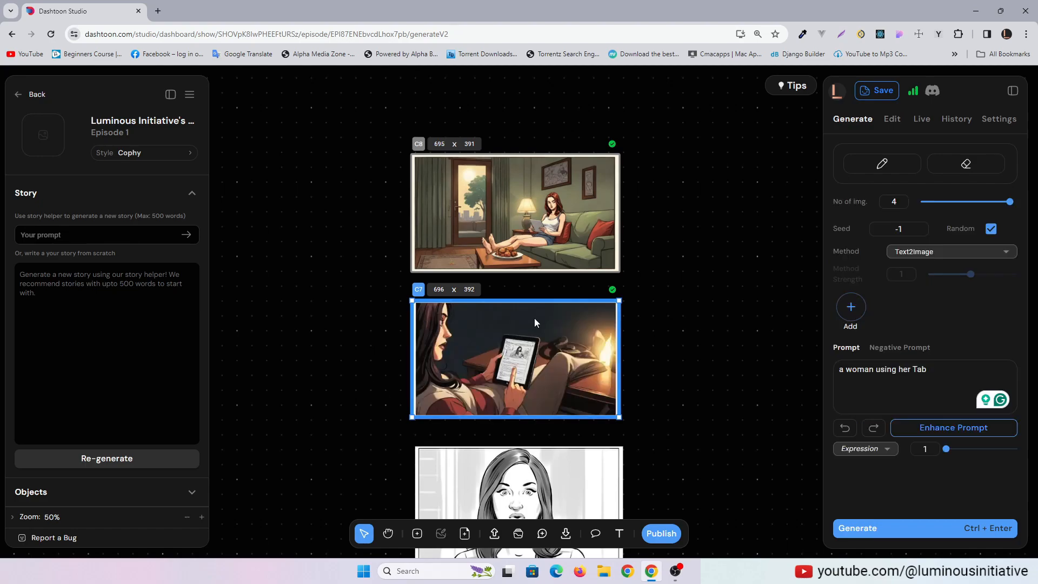
{"action": "left_click", "coordinate": [712, 354]}
Turn the close-up sketch of the woman's face into a frame and set its expression to Surprised
{"action": "scroll", "coordinate": [713, 398], "scroll_direction": "down", "scroll_amount": 2}
{"action": "scroll", "coordinate": [712, 400], "scroll_direction": "up", "scroll_amount": 1}
{"action": "scroll", "coordinate": [712, 398], "scroll_direction": "down", "scroll_amount": 1}
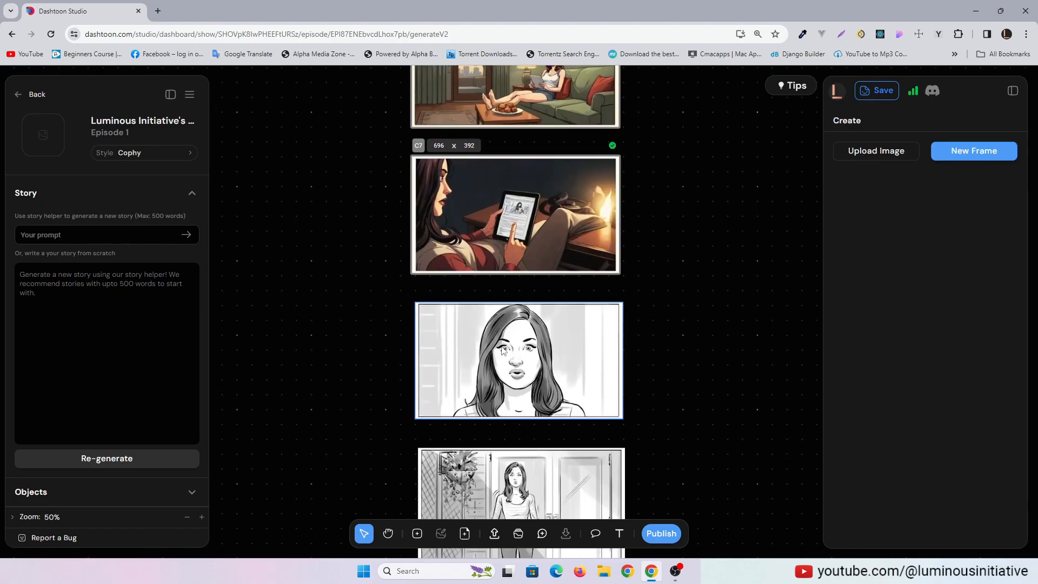
{"action": "left_click", "coordinate": [502, 355]}
{"action": "left_click", "coordinate": [423, 537]}
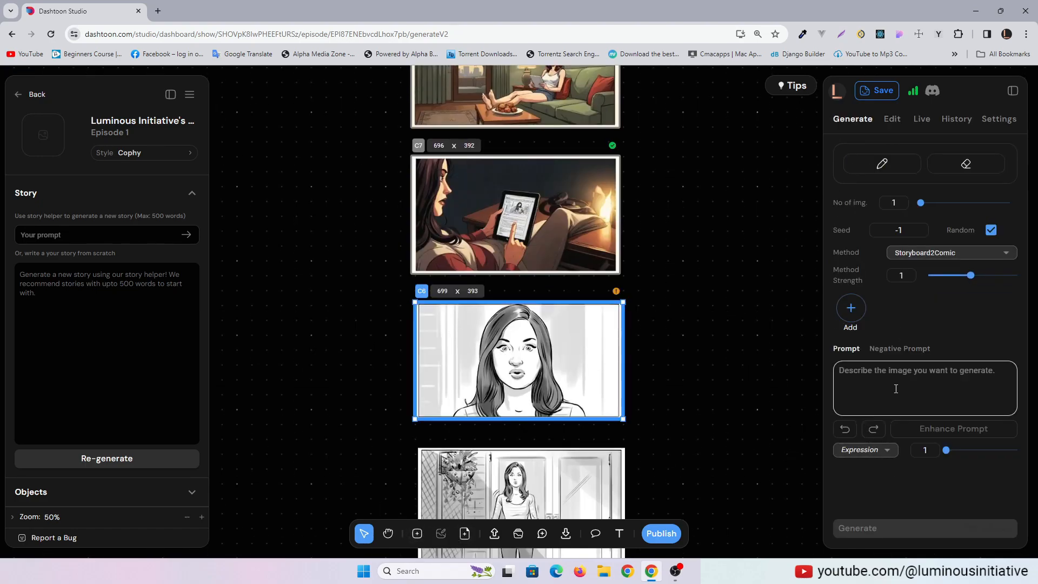
{"action": "left_click", "coordinate": [878, 453]}
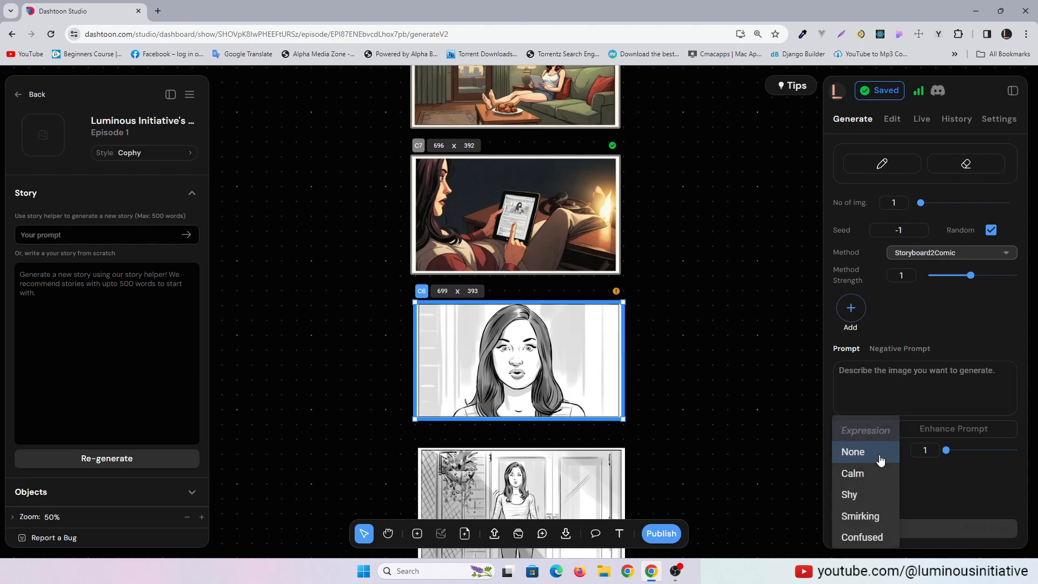
{"action": "scroll", "coordinate": [865, 513], "scroll_direction": "down", "scroll_amount": 2}
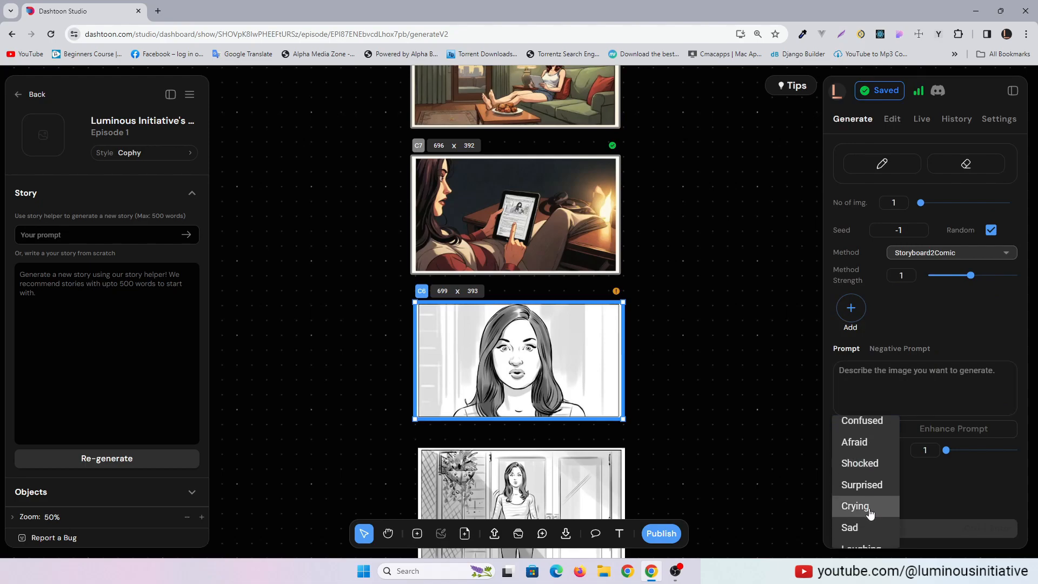
{"action": "scroll", "coordinate": [866, 476], "scroll_direction": "down", "scroll_amount": 1}
{"action": "left_click", "coordinate": [864, 466]}
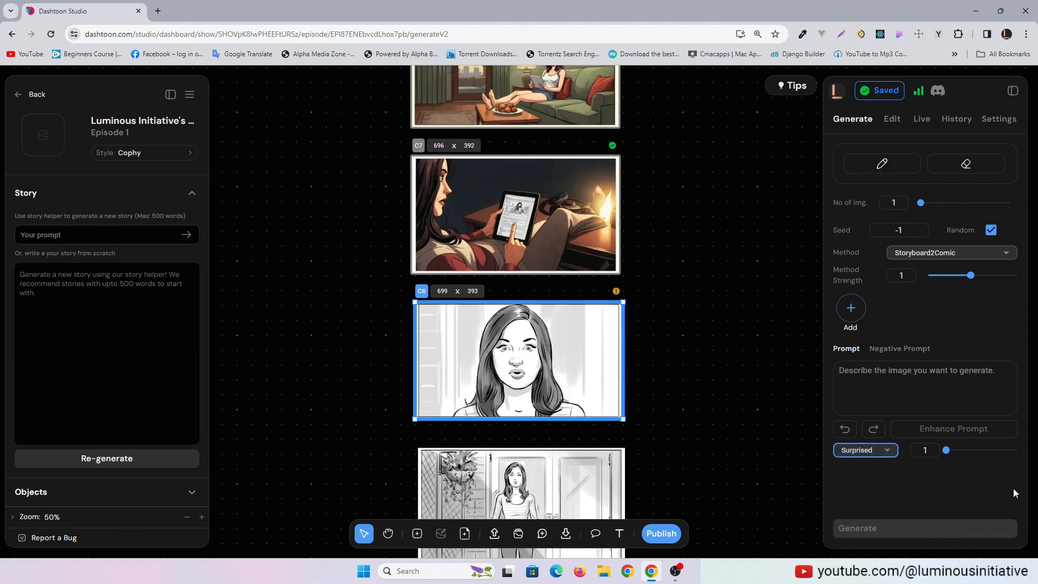
Enter the prompt "woman surprised" for the face frame and generate four images
{"action": "left_click", "coordinate": [919, 386]}
{"action": "type", "text": "woman surprised"}
{"action": "key", "text": "ctrl+Return"}
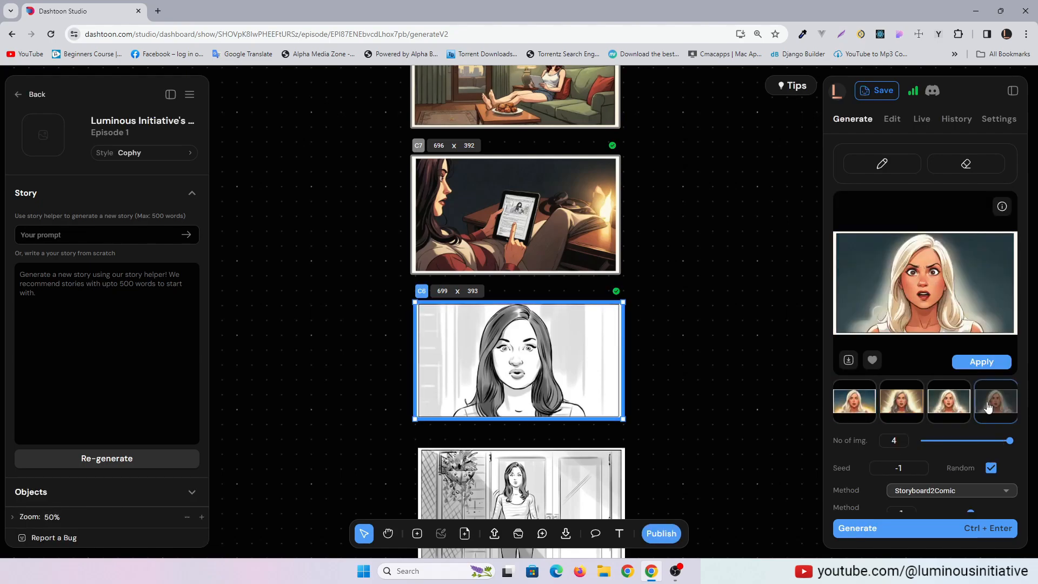
Apply the fourth generated portrait of the surprised woman to the face frame
{"action": "scroll", "coordinate": [731, 403], "scroll_direction": "up", "scroll_amount": 1}
{"action": "scroll", "coordinate": [949, 465], "scroll_direction": "down", "scroll_amount": 3}
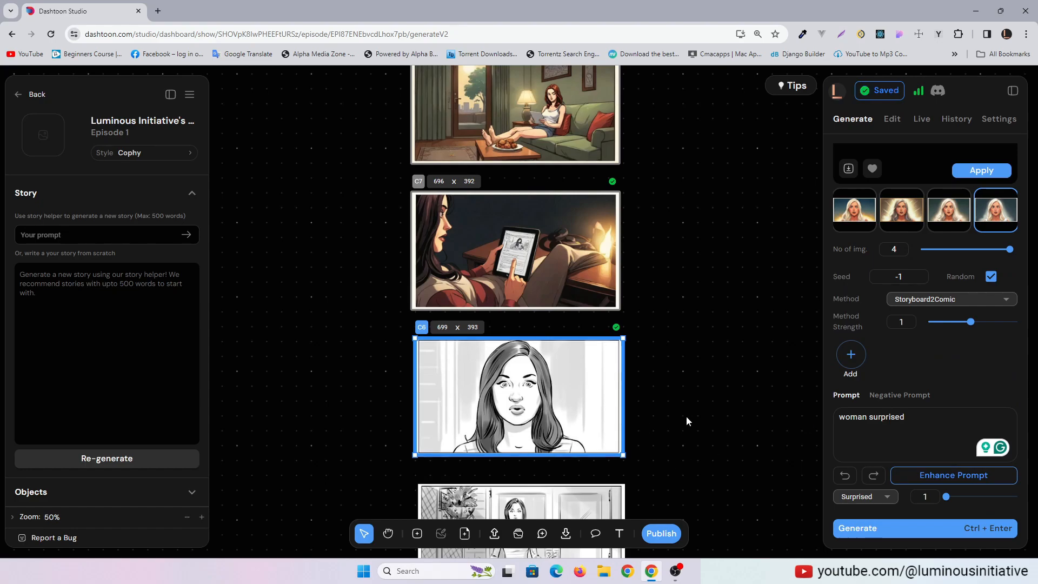
{"action": "left_click", "coordinate": [981, 170]}
{"action": "scroll", "coordinate": [692, 394], "scroll_direction": "down", "scroll_amount": 5}
{"action": "scroll", "coordinate": [692, 394], "scroll_direction": "up", "scroll_amount": 5}
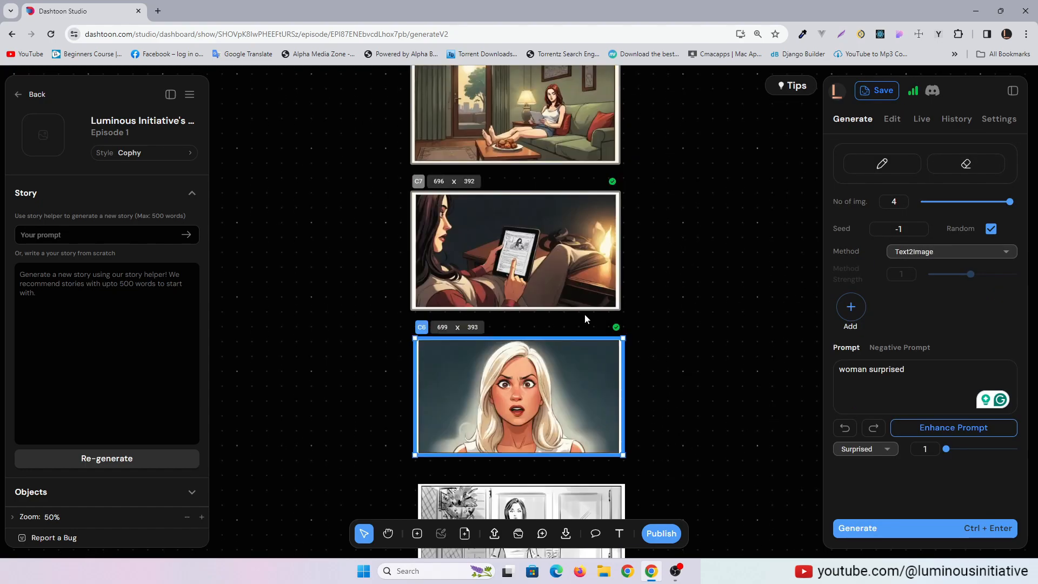
Add a speech bubble beside the surprised woman's face and set its type to Thought
{"action": "scroll", "coordinate": [747, 400], "scroll_direction": "down", "scroll_amount": 2}
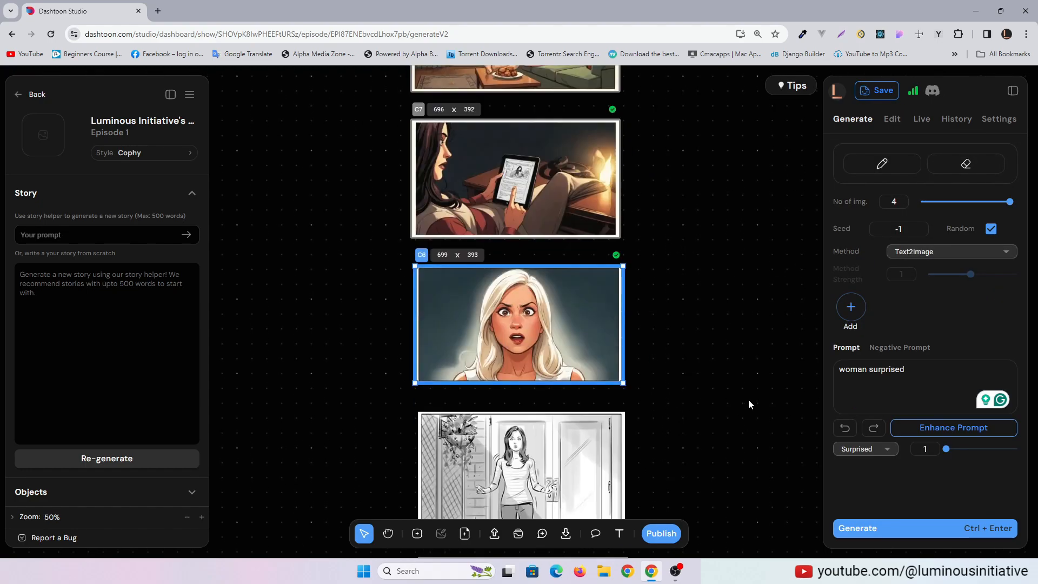
{"action": "scroll", "coordinate": [746, 401], "scroll_direction": "up", "scroll_amount": 4}
{"action": "scroll", "coordinate": [741, 400], "scroll_direction": "down", "scroll_amount": 3}
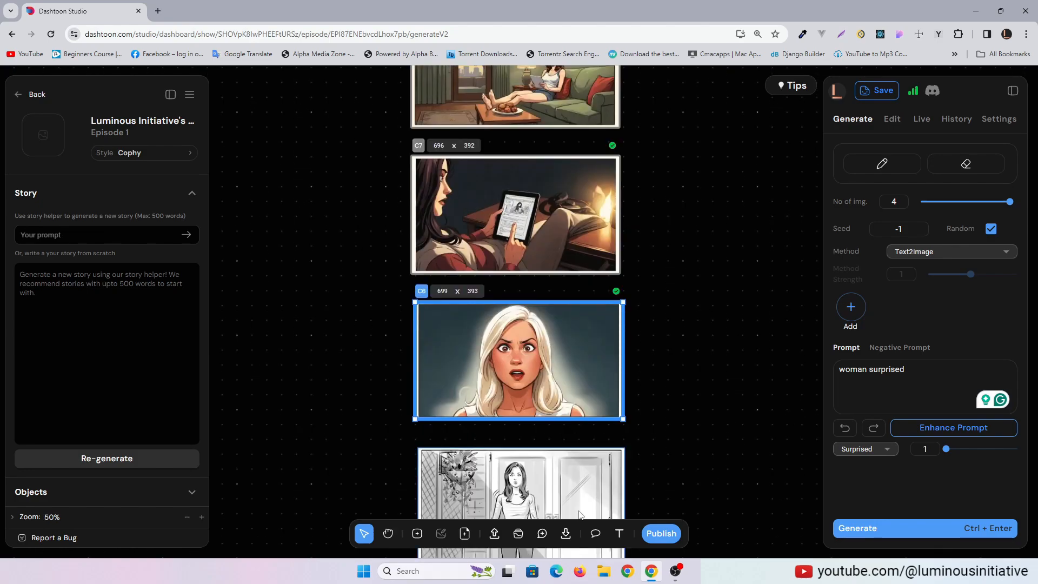
{"action": "left_click", "coordinate": [594, 534]}
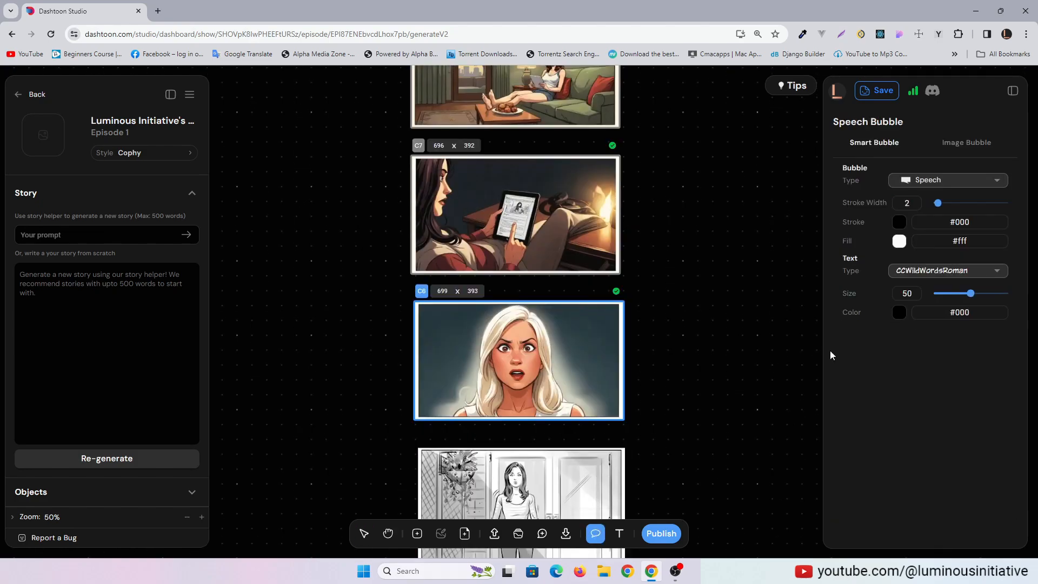
{"action": "left_click_drag", "start_coordinate": [557, 318], "coordinate": [612, 355]}
{"action": "left_click", "coordinate": [950, 172]}
{"action": "left_click", "coordinate": [924, 210]}
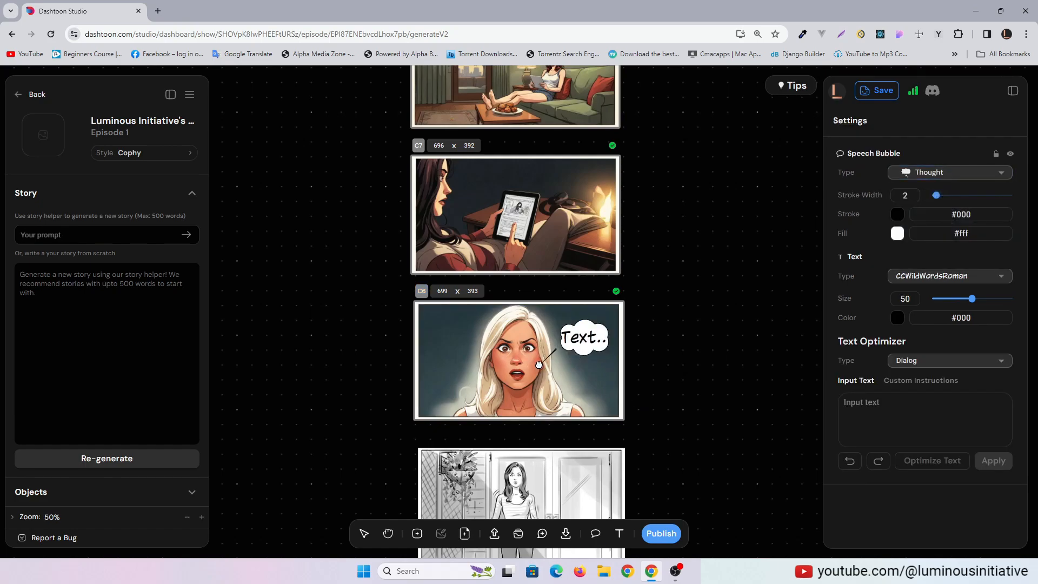
Set the bubble's text to "What's That!" and enlarge its font size to fill the bubble
{"action": "left_click", "coordinate": [915, 406]}
{"action": "type", "text": "What's That!"}
{"action": "left_click", "coordinate": [993, 460]}
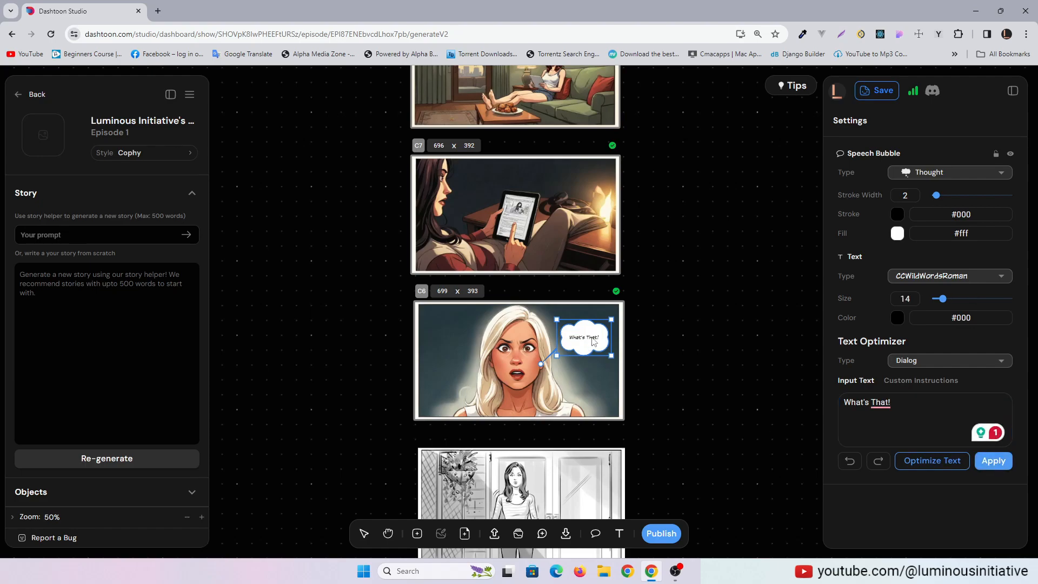
{"action": "left_click_drag", "start_coordinate": [942, 298], "coordinate": [959, 302]}
{"action": "left_click", "coordinate": [779, 425]}
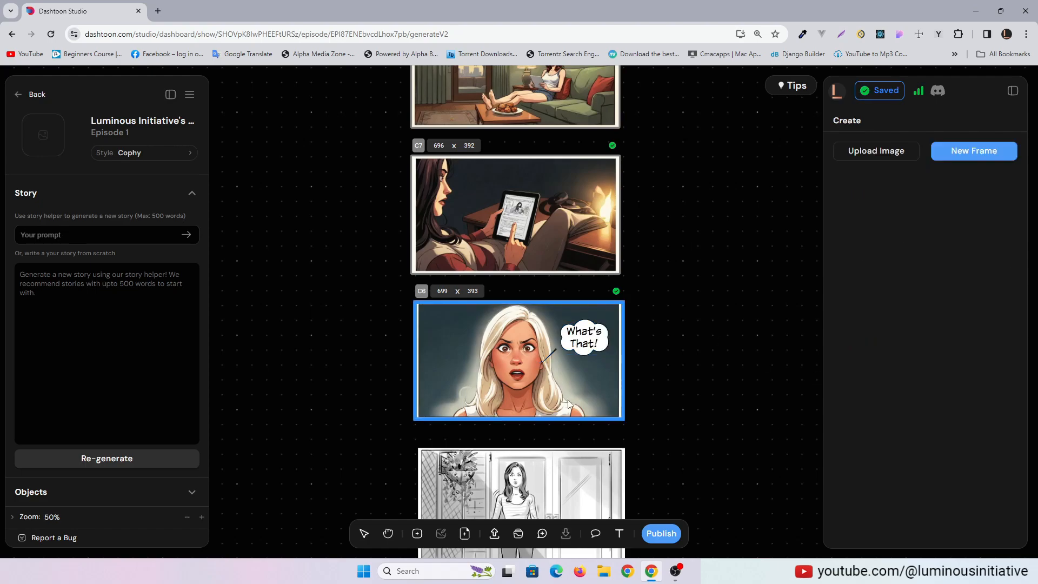
Open the project's character settings and start a new character under My Characters
{"action": "scroll", "coordinate": [711, 236], "scroll_direction": "up", "scroll_amount": 3}
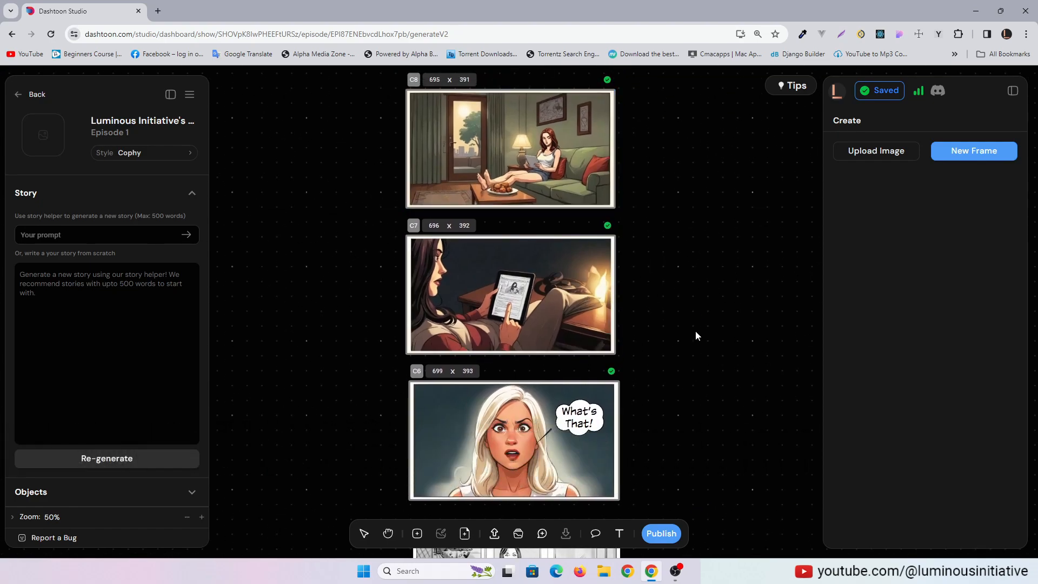
{"action": "left_click", "coordinate": [162, 156]}
{"action": "left_click", "coordinate": [393, 153]}
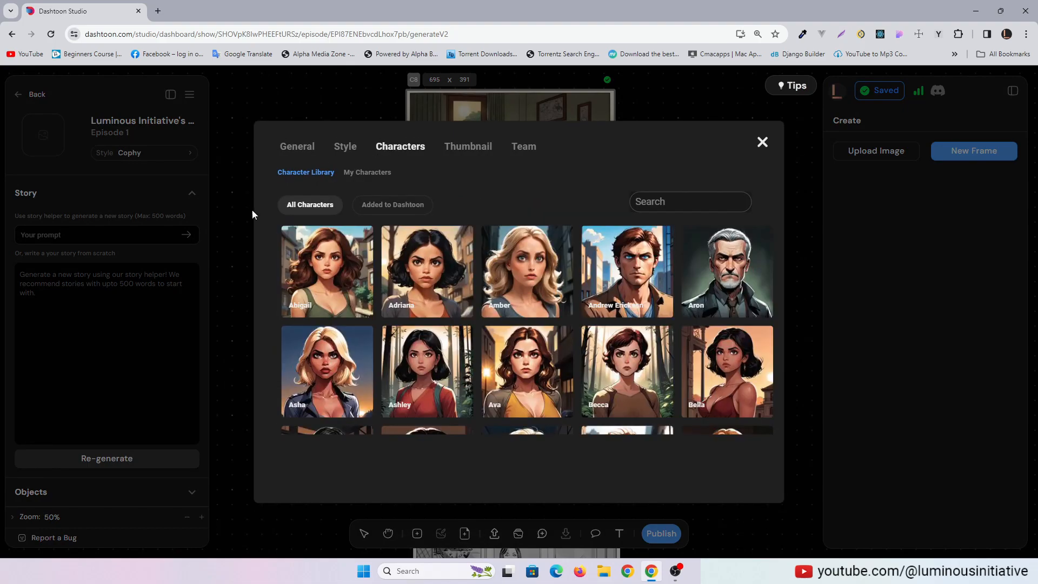
{"action": "left_click", "coordinate": [362, 172]}
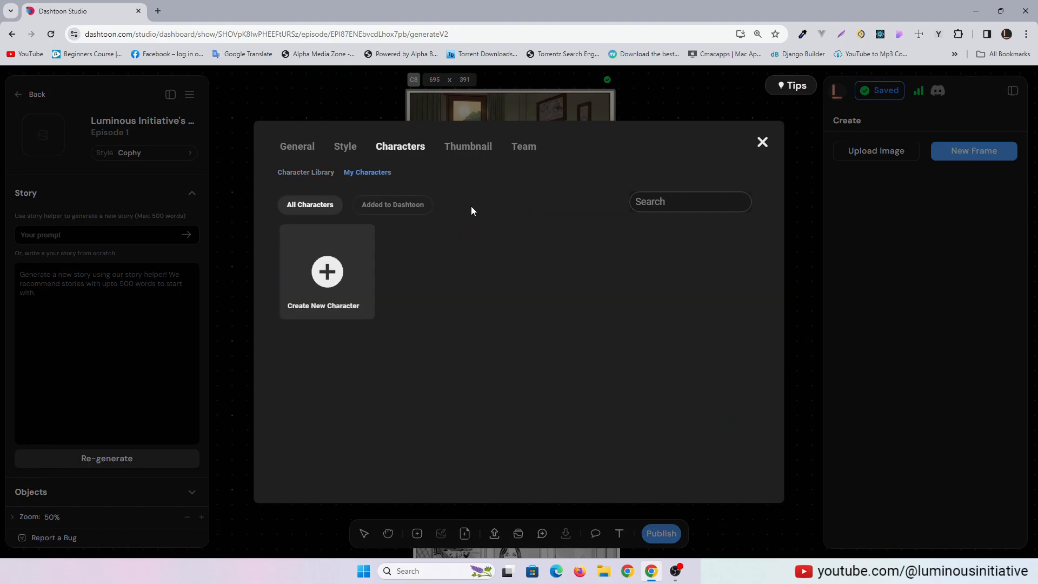
{"action": "left_click", "coordinate": [328, 273]}
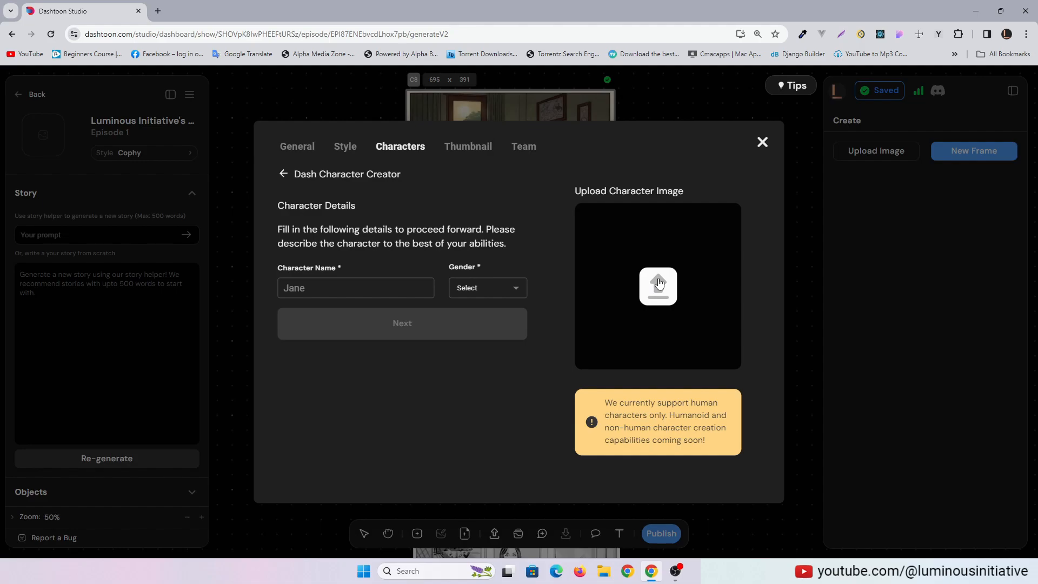
Upload a portrait of the gray-haired woman as the character image and name the character Lumina
{"action": "left_click", "coordinate": [690, 311]}
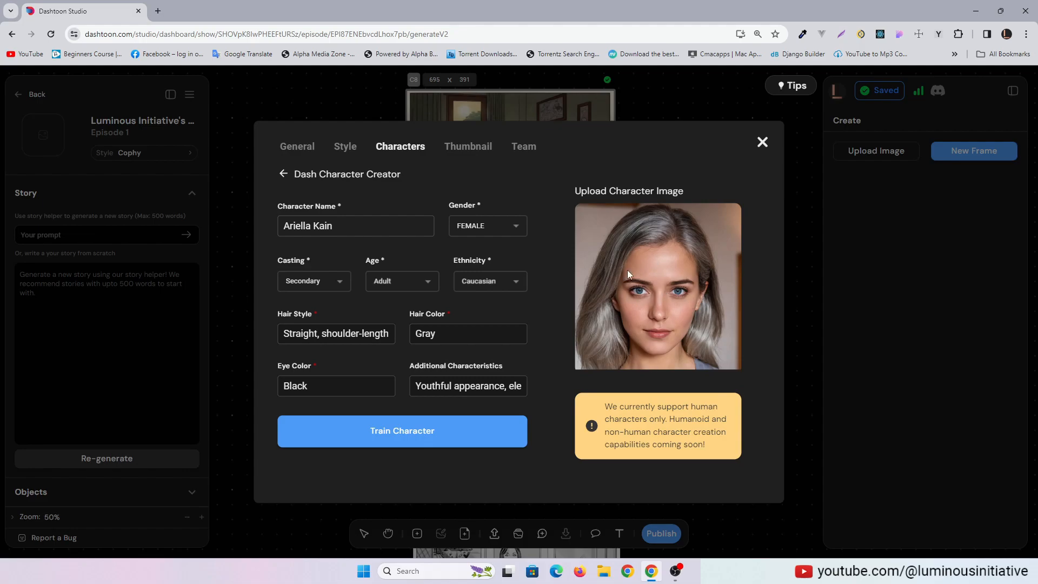
{"action": "left_click_drag", "start_coordinate": [333, 225], "coordinate": [257, 229]}
{"action": "type", "text": "Lumina"}
{"action": "key", "text": "Tab"}
Check the character's casting, age and ethnicity options, and set the eye color to Blue
{"action": "left_click", "coordinate": [326, 283]}
{"action": "left_click", "coordinate": [326, 283]}
{"action": "left_click", "coordinate": [397, 286]}
{"action": "left_click", "coordinate": [396, 285]}
{"action": "left_click", "coordinate": [490, 284]}
{"action": "left_click", "coordinate": [489, 284]}
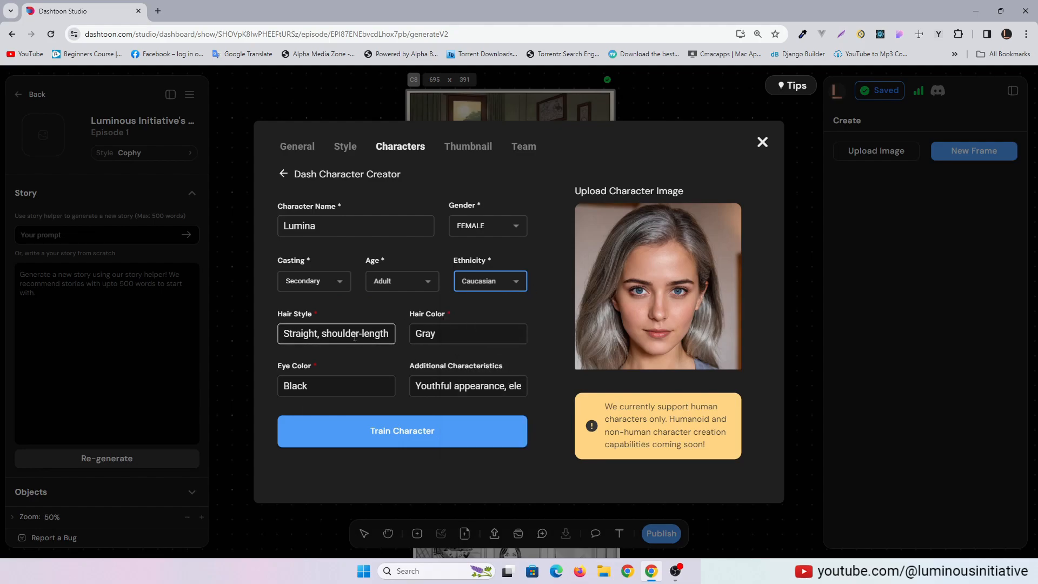
{"action": "left_click_drag", "start_coordinate": [319, 386], "coordinate": [265, 396]}
{"action": "type", "text": "Blue"}
{"action": "left_click", "coordinate": [500, 345]}
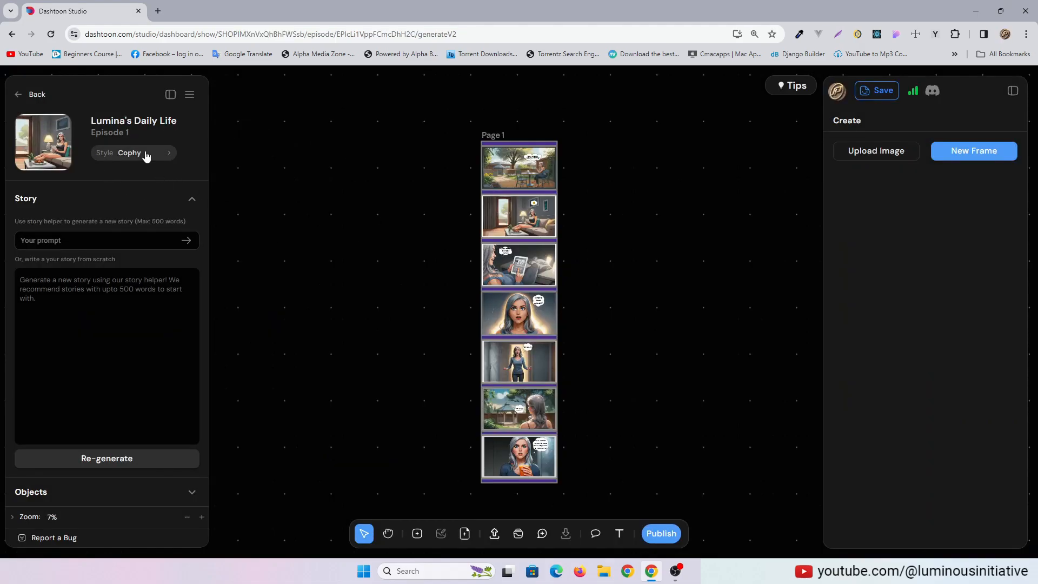
View the custom characters under My Characters in the settings of the Lumina's Daily Life project
{"action": "left_click", "coordinate": [145, 156]}
{"action": "left_click", "coordinate": [410, 156]}
{"action": "left_click", "coordinate": [372, 173]}
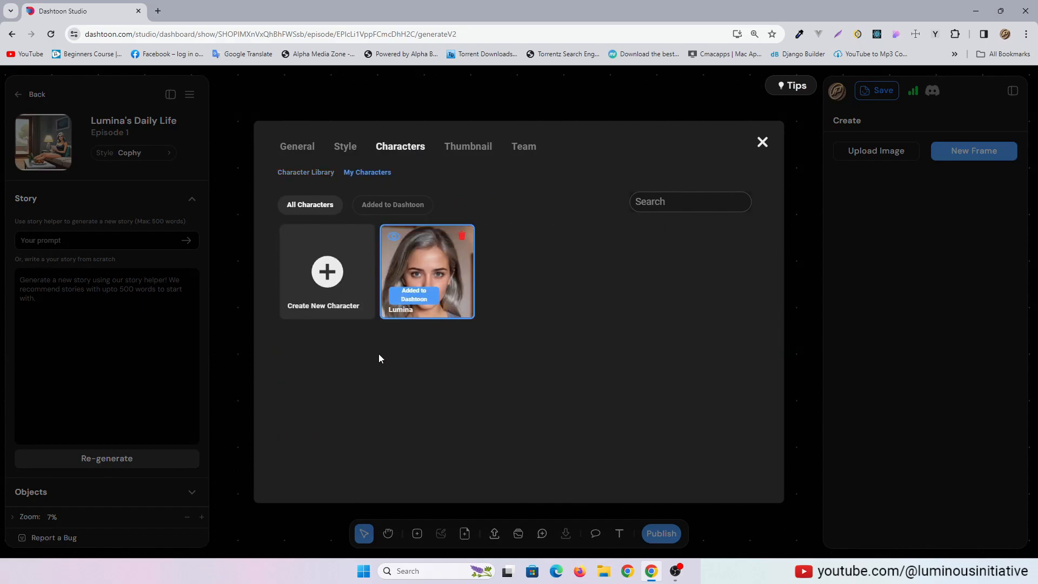
{"action": "left_click", "coordinate": [762, 142]}
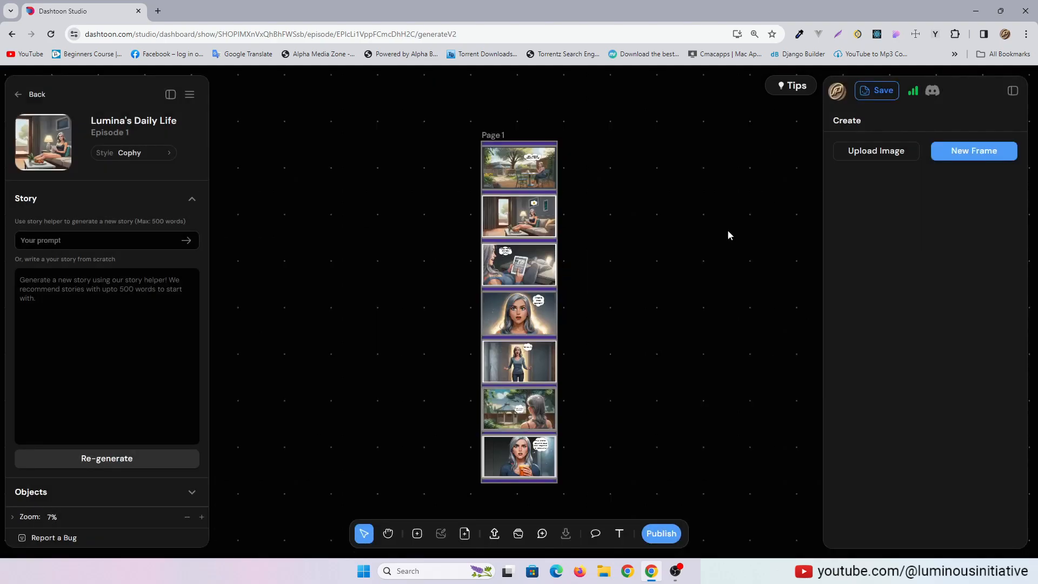
Examine the panels and speech bubbles of the finished comic page from the first panel to the last
{"action": "left_click", "coordinate": [206, 517]}
{"action": "scroll", "coordinate": [703, 271], "scroll_direction": "up", "scroll_amount": 5}
{"action": "left_click", "coordinate": [201, 516]}
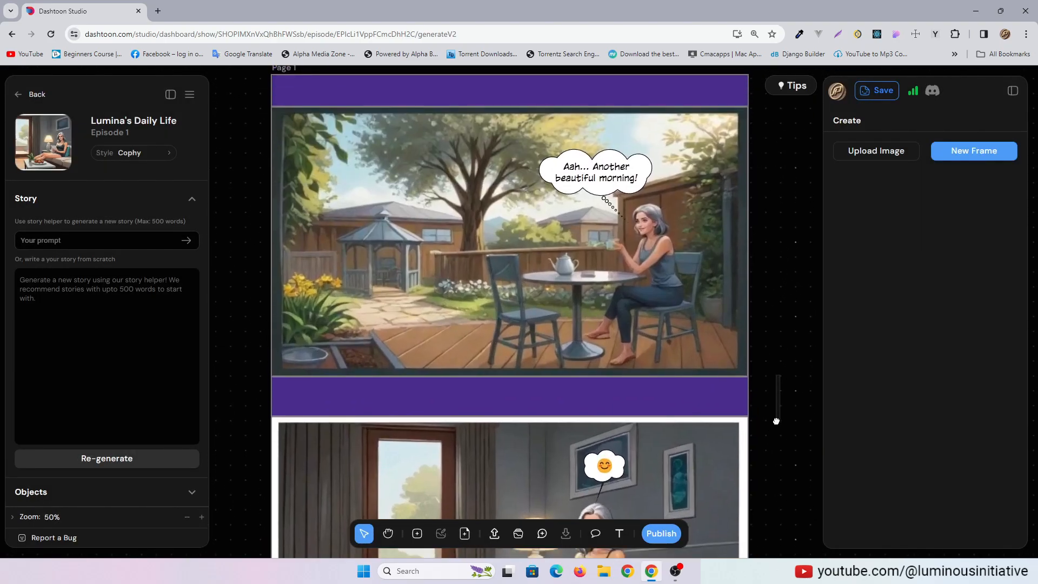
{"action": "scroll", "coordinate": [768, 419], "scroll_direction": "down", "scroll_amount": 6}
{"action": "scroll", "coordinate": [769, 416], "scroll_direction": "down", "scroll_amount": 10}
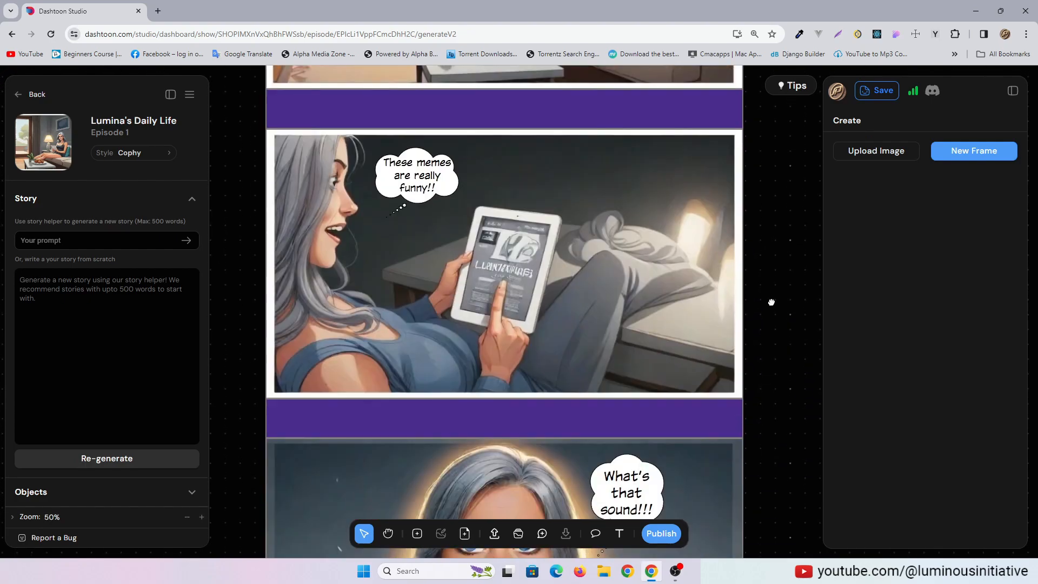
{"action": "scroll", "coordinate": [773, 378], "scroll_direction": "down", "scroll_amount": 10}
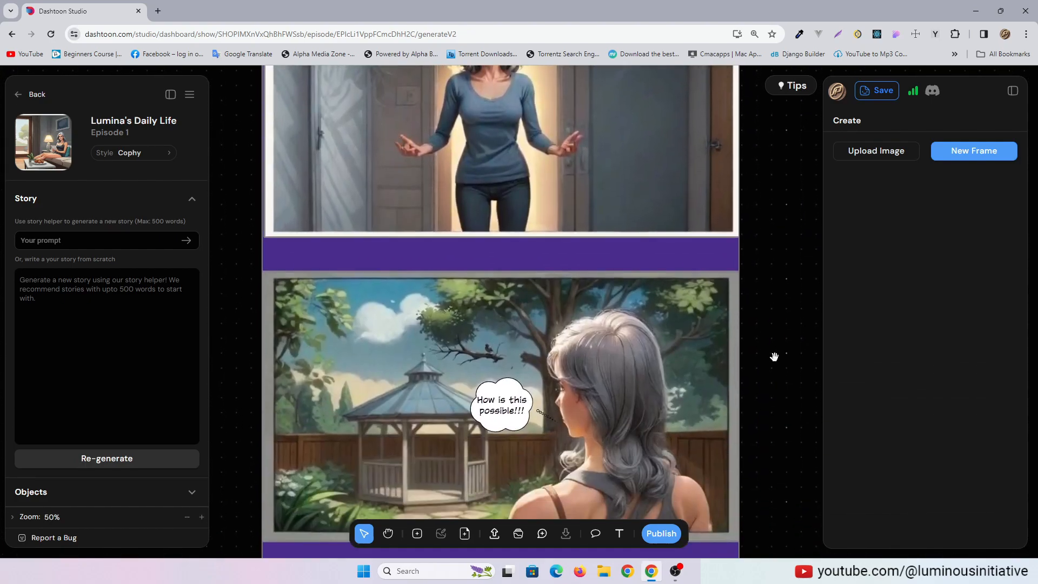
{"action": "scroll", "coordinate": [770, 383], "scroll_direction": "down", "scroll_amount": 4}
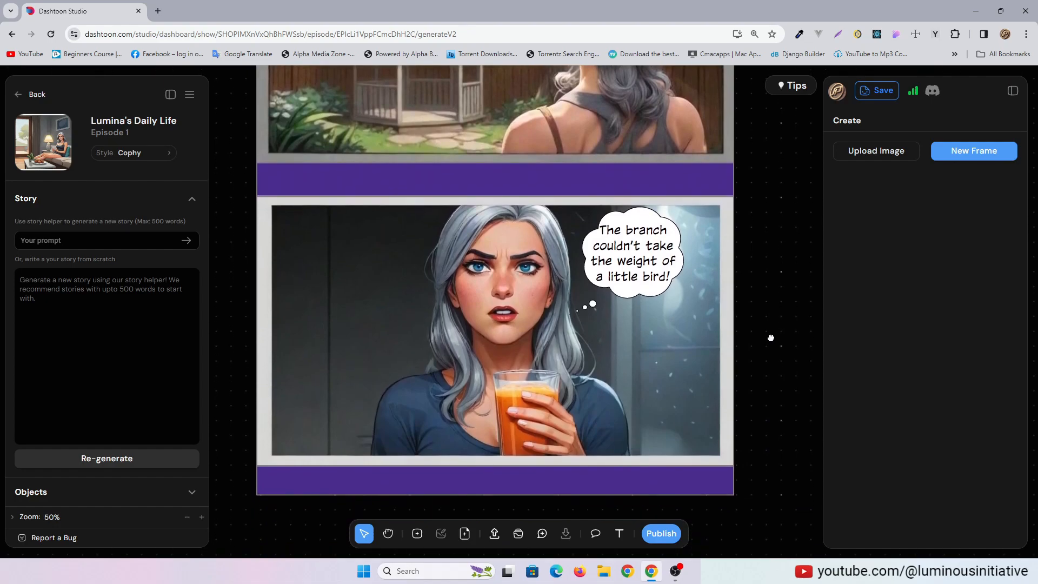
Draw a new frame of about 1363 x 1057 beside the comic page and choose Lumina as its character
{"action": "left_click", "coordinate": [183, 517]}
{"action": "left_click", "coordinate": [185, 517]}
{"action": "left_click", "coordinate": [416, 534]}
{"action": "left_click_drag", "start_coordinate": [642, 254], "coordinate": [764, 348]}
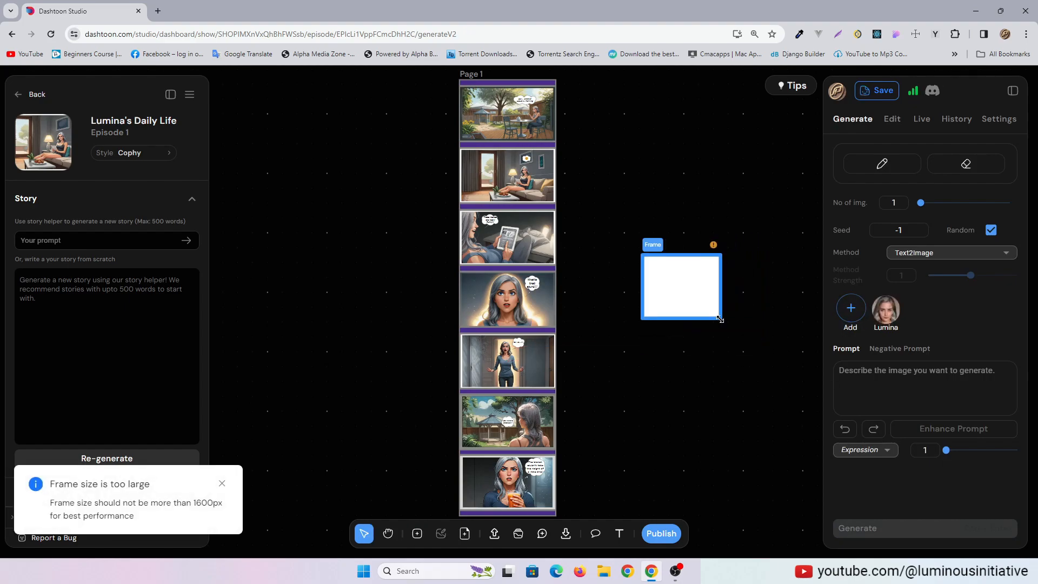
{"action": "left_click", "coordinate": [202, 517]}
{"action": "left_click", "coordinate": [695, 362]}
{"action": "left_click_drag", "start_coordinate": [760, 355], "coordinate": [398, 389]}
{"action": "left_click", "coordinate": [567, 345]}
{"action": "left_click", "coordinate": [899, 316]}
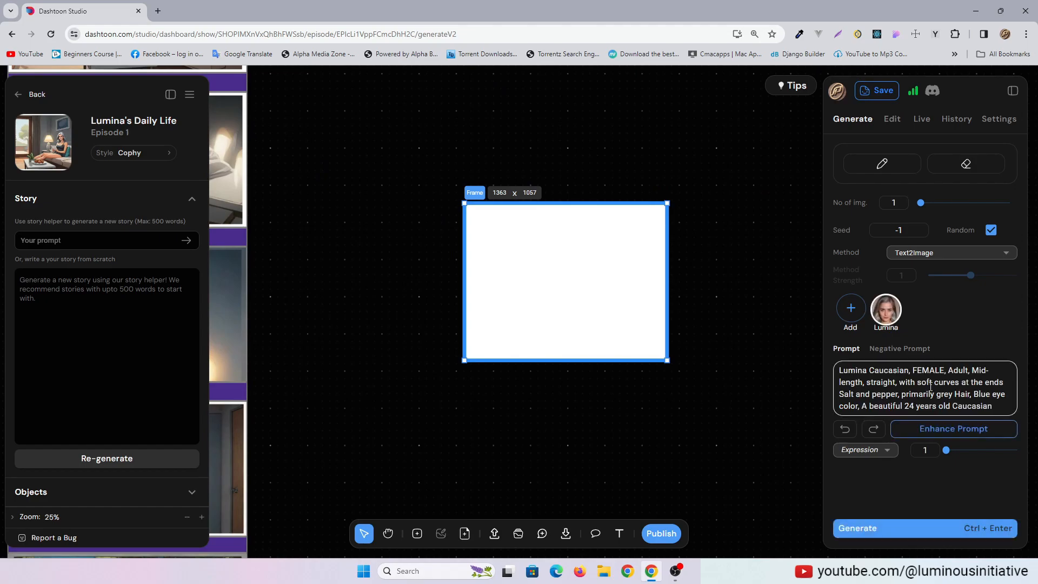
Append "swimming in a pool" to the end of Lumina's prompt
{"action": "scroll", "coordinate": [926, 377], "scroll_direction": "down", "scroll_amount": 1}
{"action": "mouse_move", "coordinate": [928, 391]}
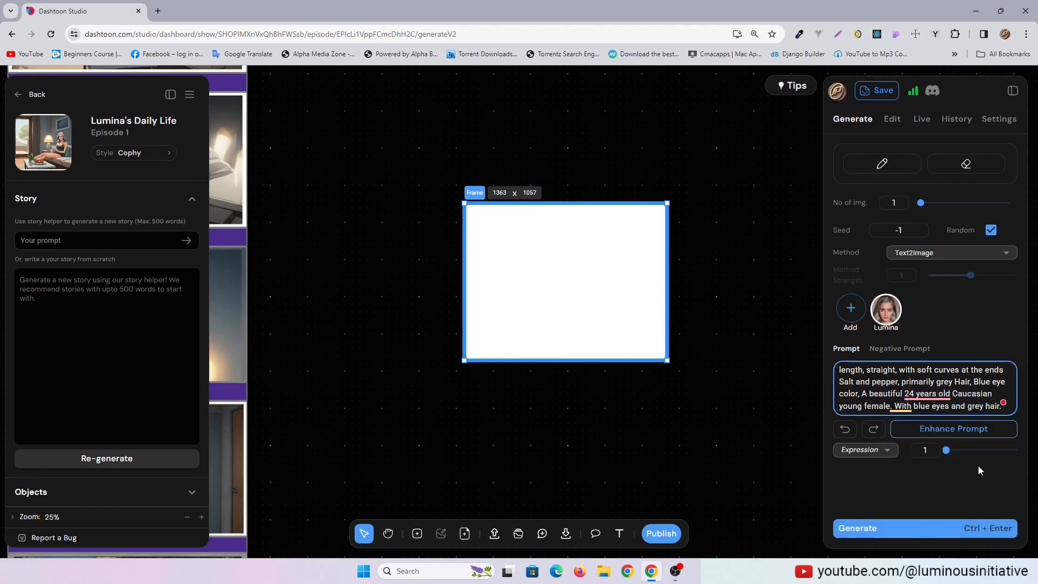
{"action": "type", "text": "swimming in a poot="}
{"action": "key", "text": "BackSpace"}
{"action": "key", "text": "BackSpace"}
{"action": "type", "text": "l"}
Set the number of images to 4, enter NSFW as the negative prompt, and generate the images
{"action": "left_click_drag", "start_coordinate": [920, 204], "coordinate": [1009, 204]}
{"action": "left_click", "coordinate": [899, 349]}
{"action": "left_click", "coordinate": [878, 389]}
{"action": "type", "text": "NSFW"}
{"action": "left_click", "coordinate": [847, 348]}
{"action": "left_click", "coordinate": [931, 527]}
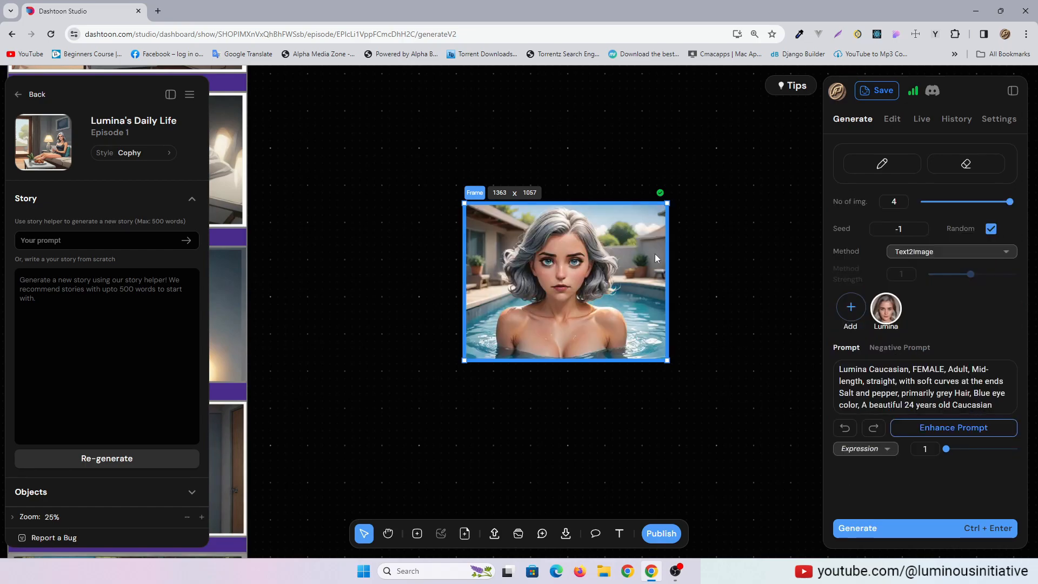
Delete the frame with the swimming pool image beside the comic page
{"action": "right_click", "coordinate": [567, 284]}
{"action": "left_click", "coordinate": [641, 313]}
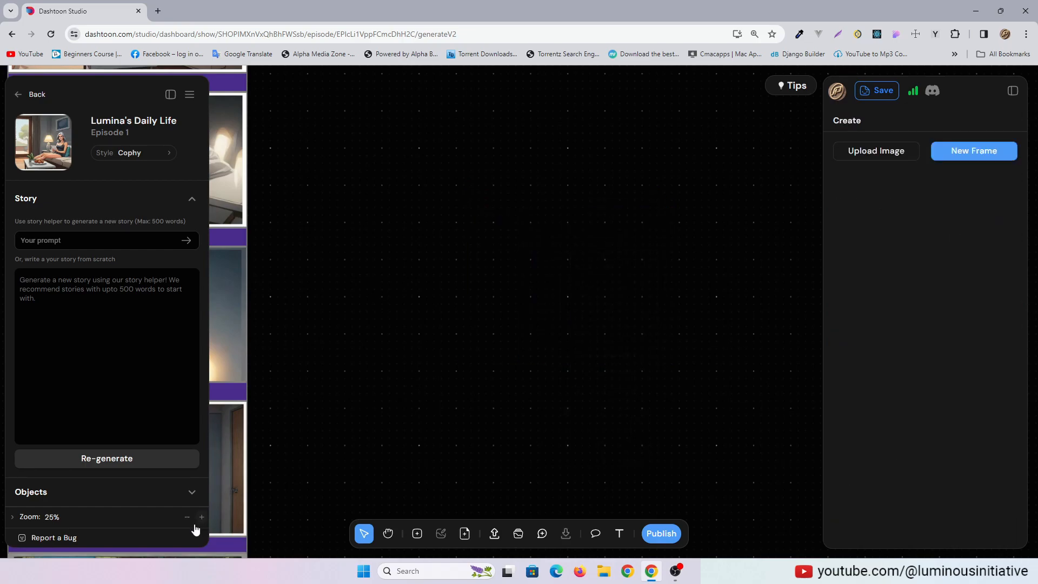
Return to the studio's home page and browse its Tutorials, Get Inspired and Popular Dashtoons sections
{"action": "left_click", "coordinate": [19, 96]}
{"action": "left_click", "coordinate": [57, 139]}
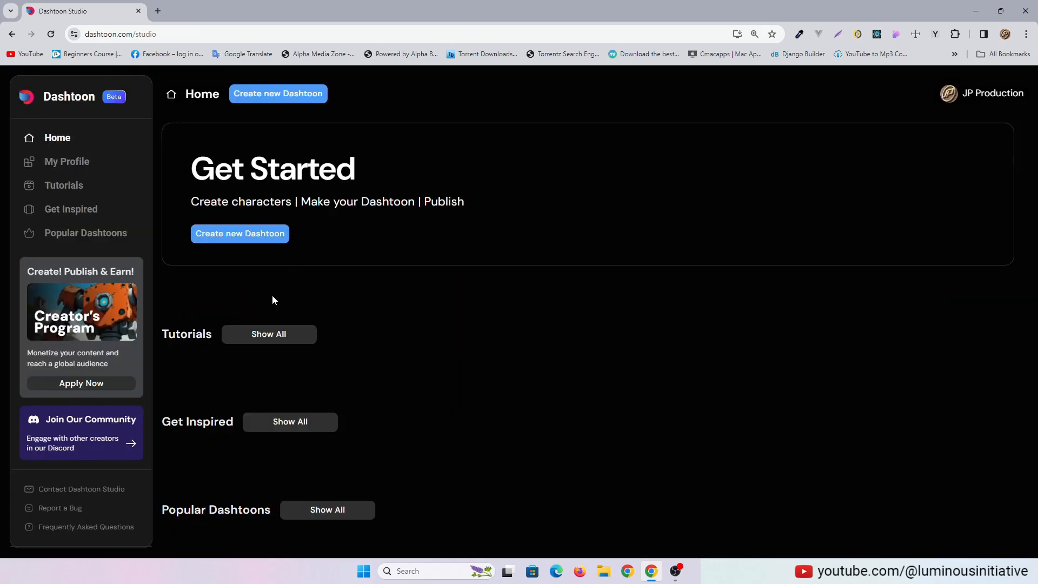
{"action": "scroll", "coordinate": [449, 317], "scroll_direction": "down", "scroll_amount": 5}
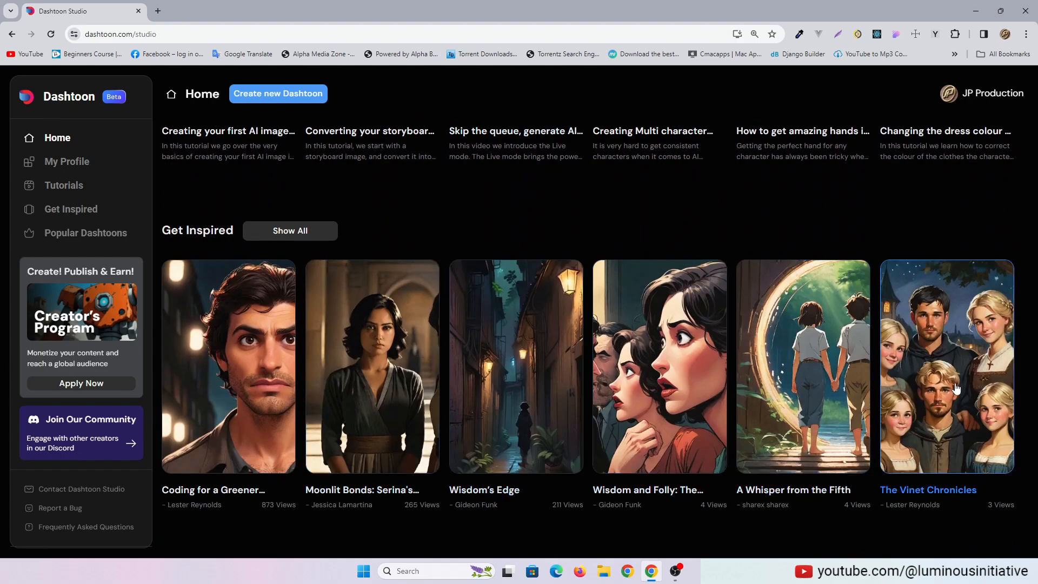
{"action": "scroll", "coordinate": [955, 382], "scroll_direction": "down", "scroll_amount": 5}
{"action": "scroll", "coordinate": [954, 383], "scroll_direction": "down", "scroll_amount": 2}
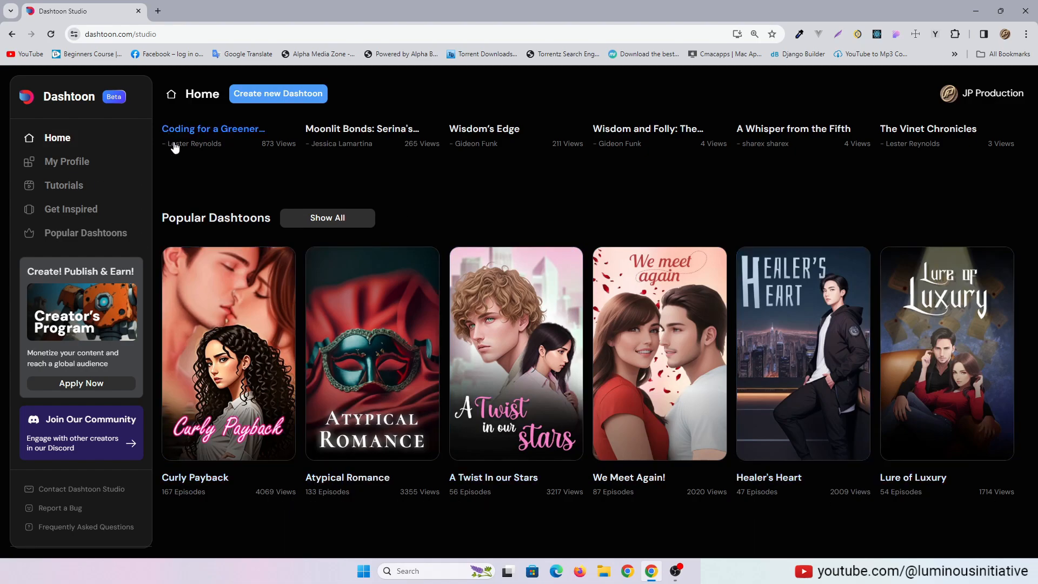
Open the tutorials playlist on YouTube and browse the videos of the Dashtoon Studio channel
{"action": "left_click", "coordinate": [62, 186]}
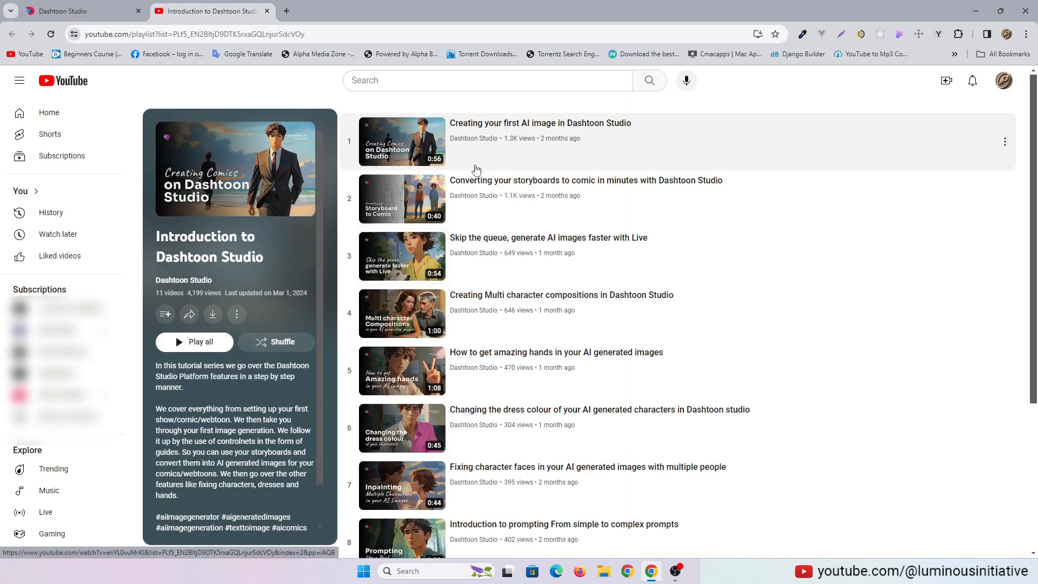
{"action": "left_click", "coordinate": [471, 138]}
{"action": "left_click", "coordinate": [286, 344]}
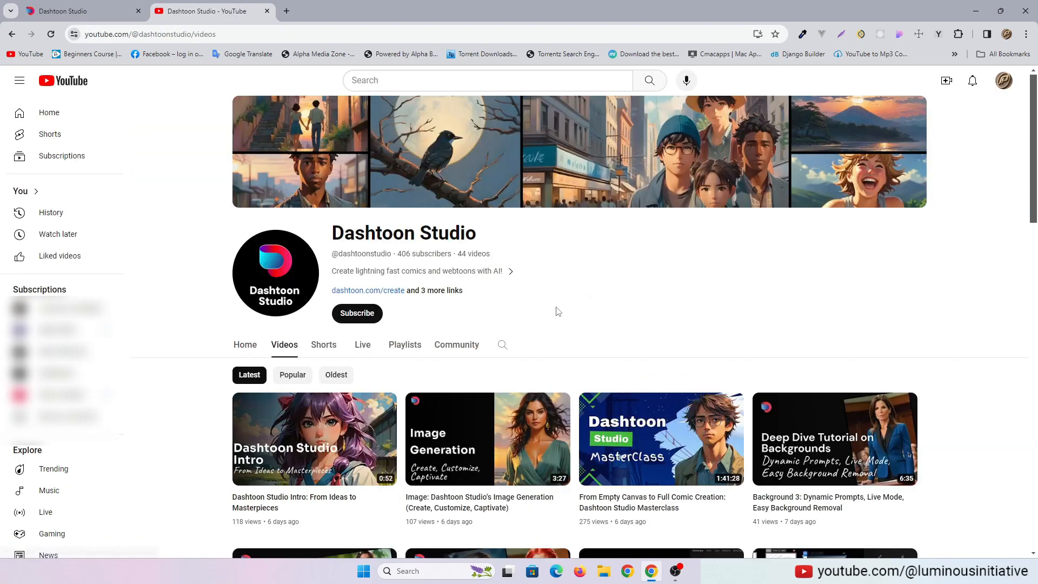
{"action": "scroll", "coordinate": [423, 330], "scroll_direction": "down", "scroll_amount": 3}
{"action": "scroll", "coordinate": [976, 324], "scroll_direction": "down", "scroll_amount": 10}
{"action": "scroll", "coordinate": [975, 324], "scroll_direction": "up", "scroll_amount": 15}
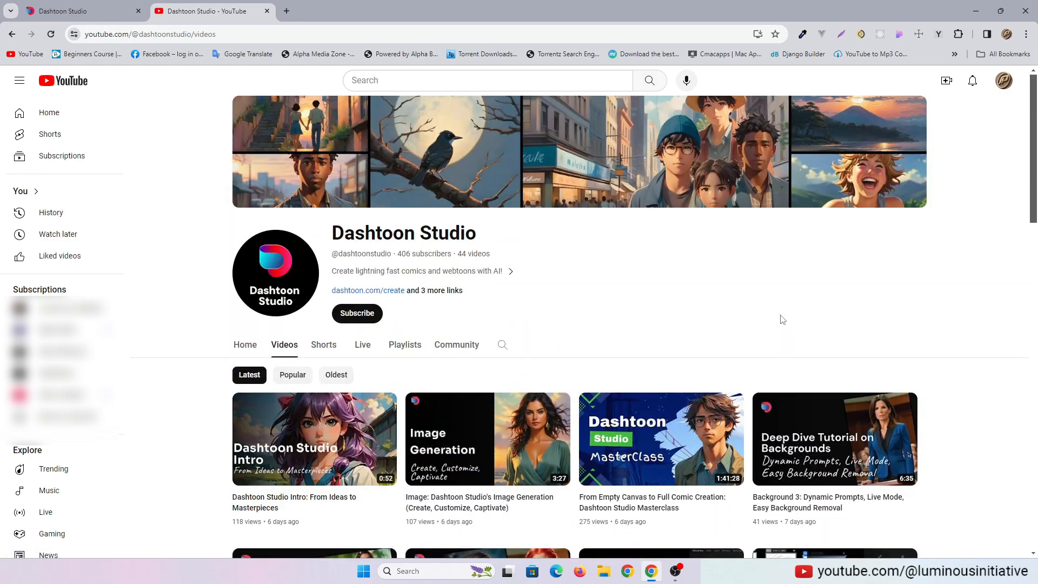